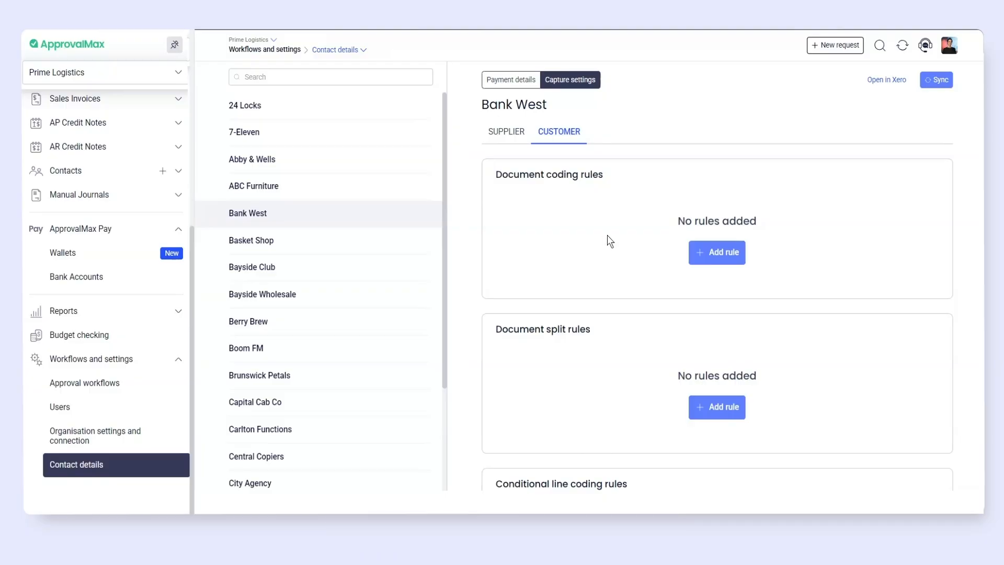
- Switch Bank West's capture settings to the supplier rules and look over the document coding, document split and conditional line coding sections
{"action": "left_click", "coordinate": [506, 137]}
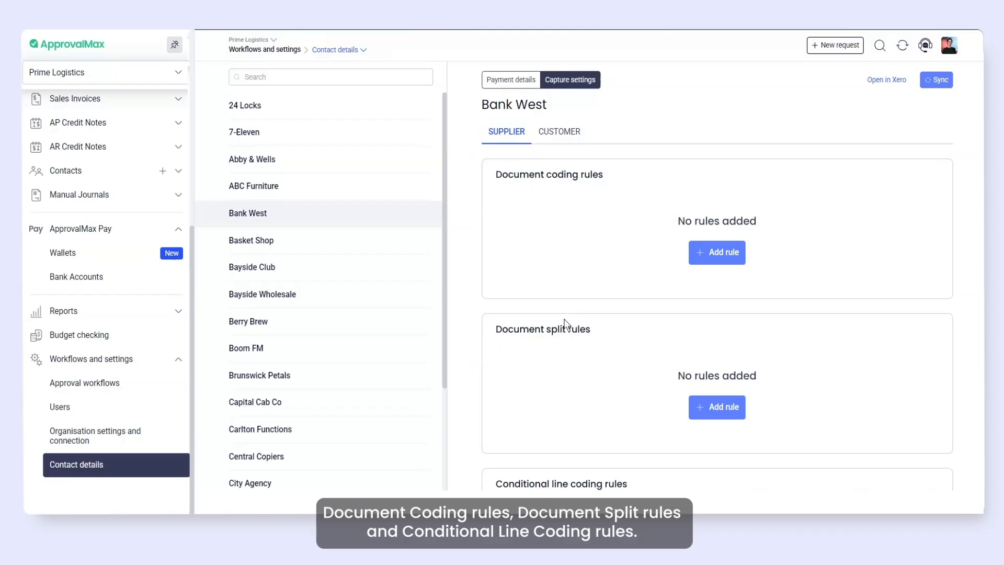
{"action": "scroll", "coordinate": [523, 332], "scroll_direction": "down", "scroll_amount": 1}
{"action": "scroll", "coordinate": [524, 335], "scroll_direction": "down", "scroll_amount": 3}
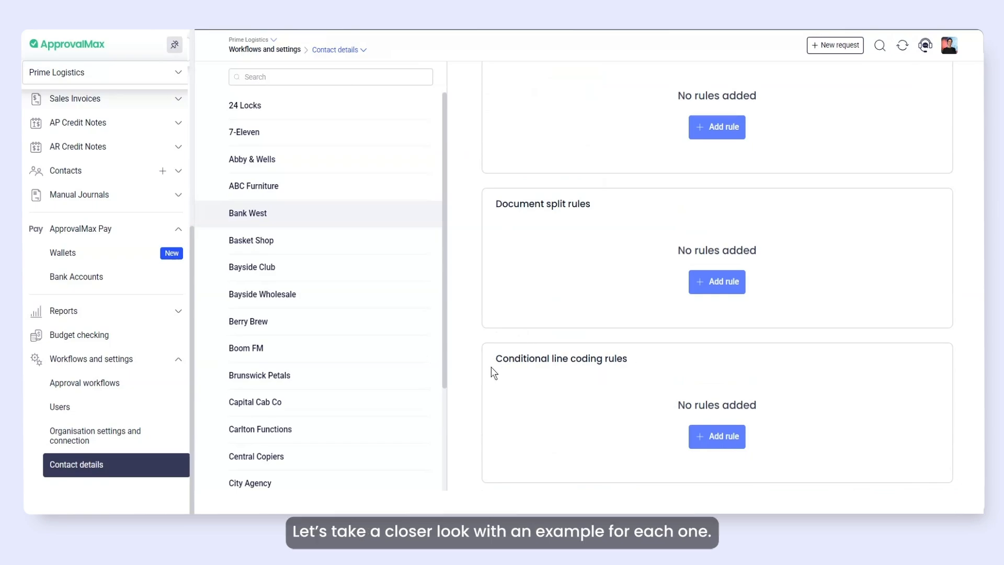
{"action": "scroll", "coordinate": [489, 367], "scroll_direction": "up", "scroll_amount": 3}
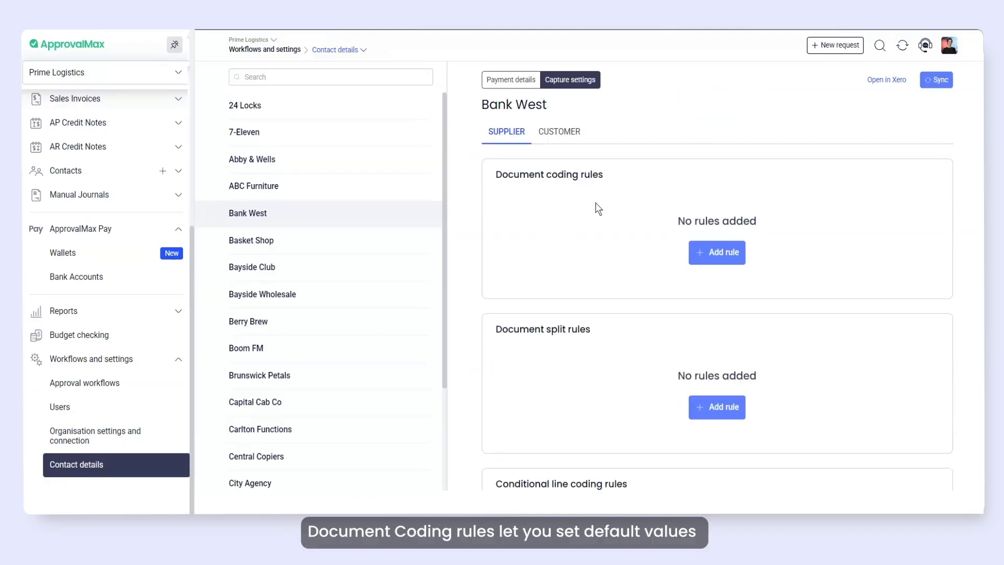
- Start a document coding rule for the supplier with account 300 - Purchases, tax code EC Acquisitions (20%) and region West Coast
{"action": "left_click", "coordinate": [700, 255]}
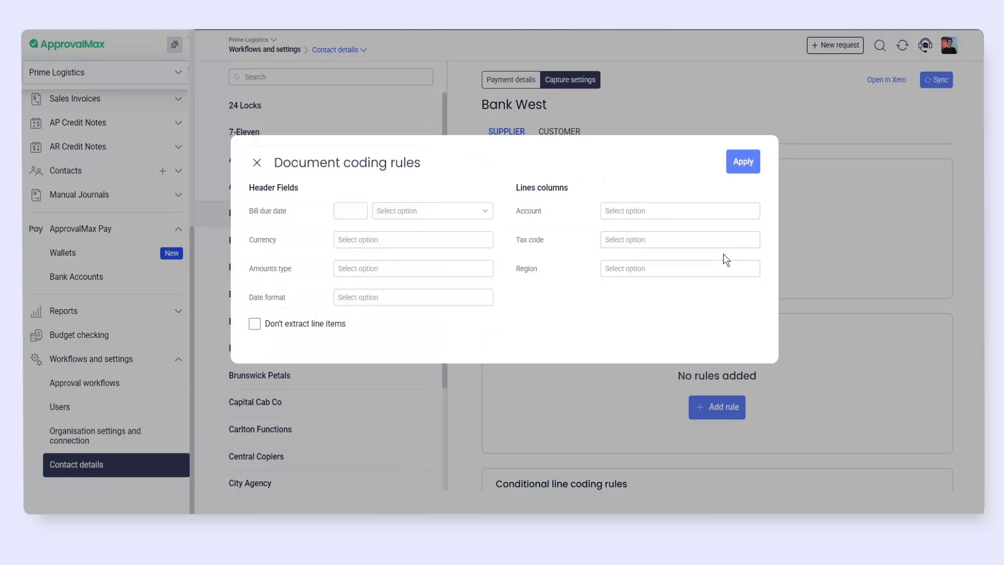
{"action": "left_click", "coordinate": [648, 209]}
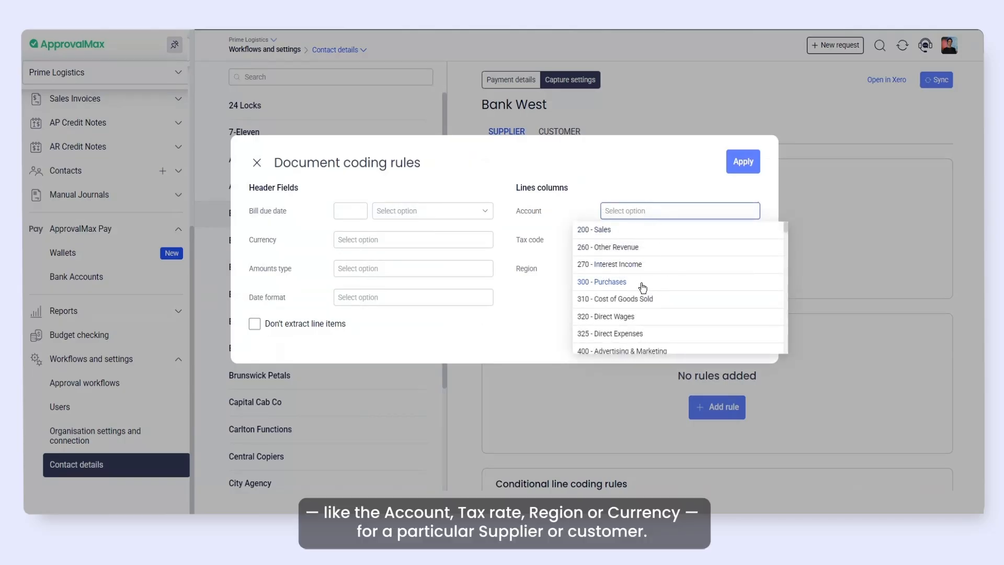
{"action": "left_click", "coordinate": [638, 286]}
{"action": "left_click", "coordinate": [665, 238]}
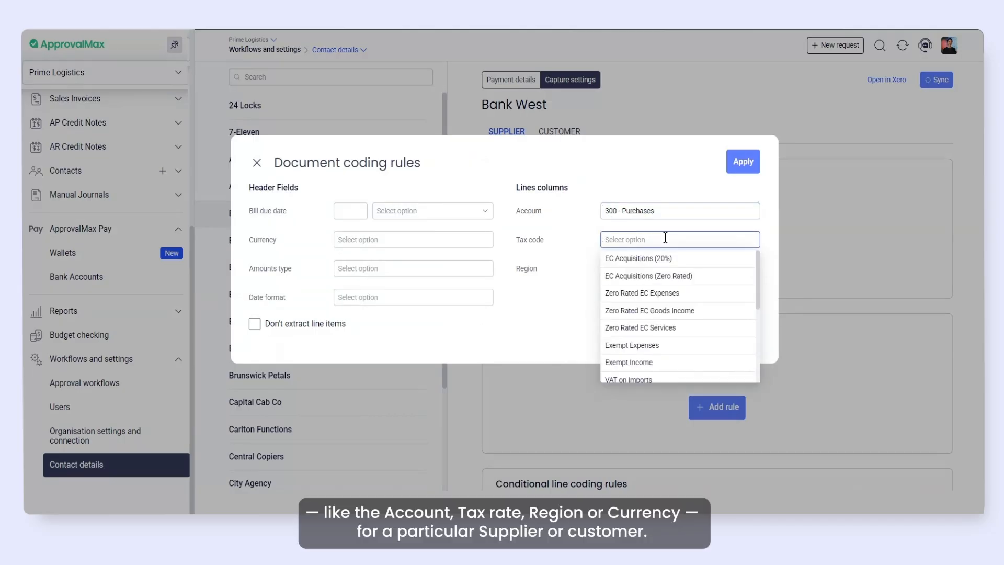
{"action": "left_click", "coordinate": [635, 258]}
{"action": "left_click", "coordinate": [699, 268]}
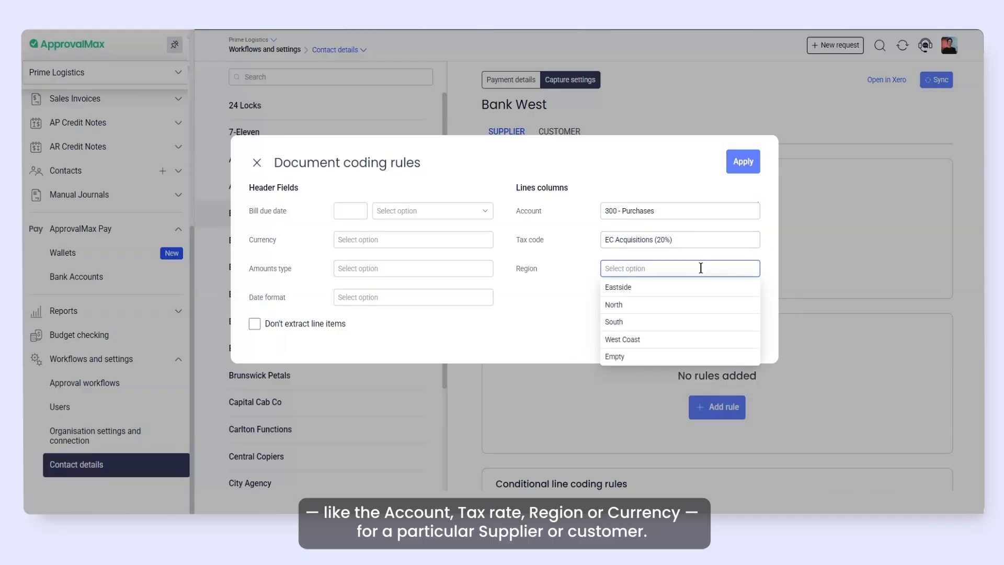
{"action": "left_click", "coordinate": [665, 341]}
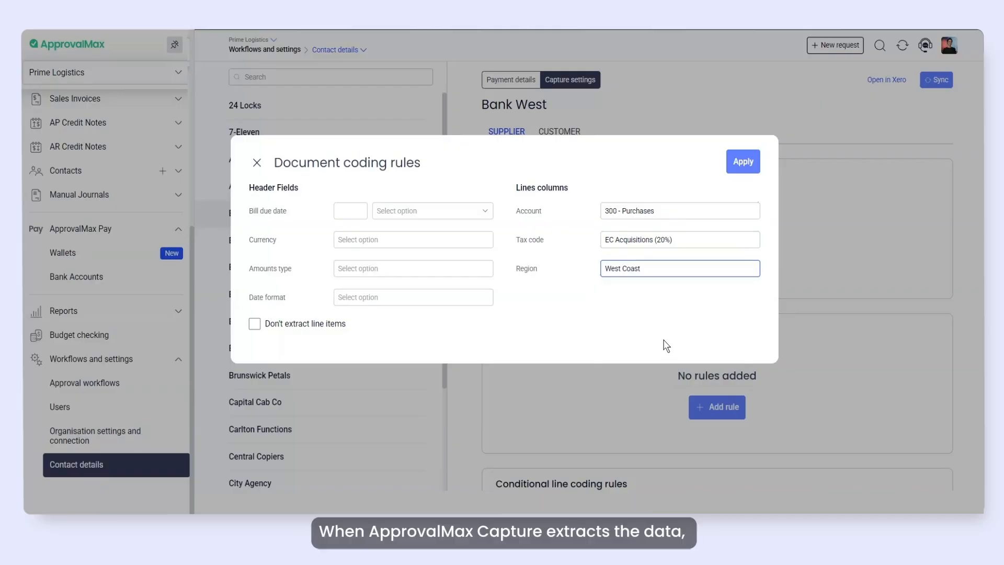
- Set the bill due date to day 10 of the Current Month and the currency to British Pound, and apply the coding rule
{"action": "left_click", "coordinate": [480, 212]}
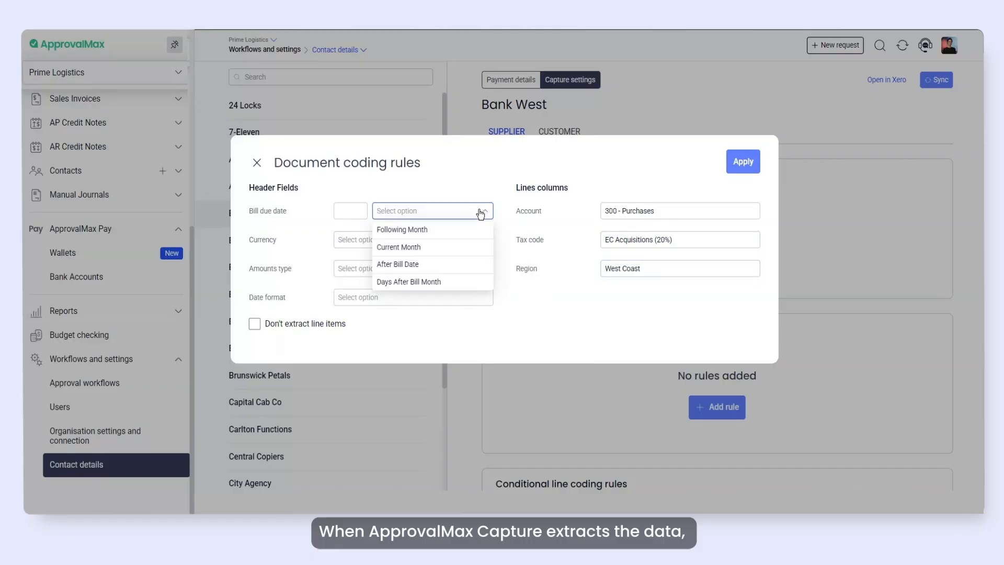
{"action": "left_click", "coordinate": [392, 248]}
{"action": "left_click", "coordinate": [352, 211]}
{"action": "type", "text": "10"}
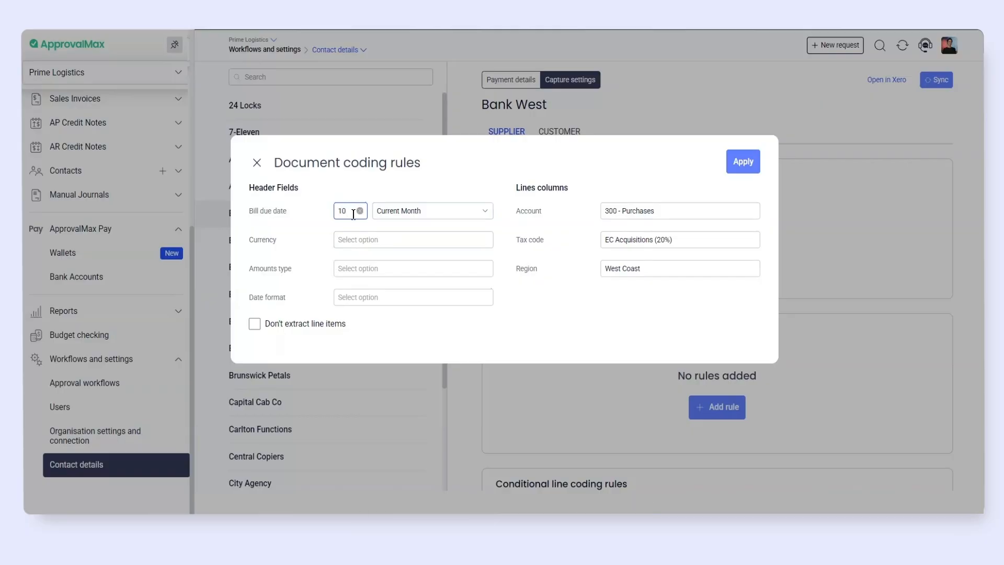
{"action": "left_click", "coordinate": [399, 240]}
{"action": "left_click", "coordinate": [402, 260]}
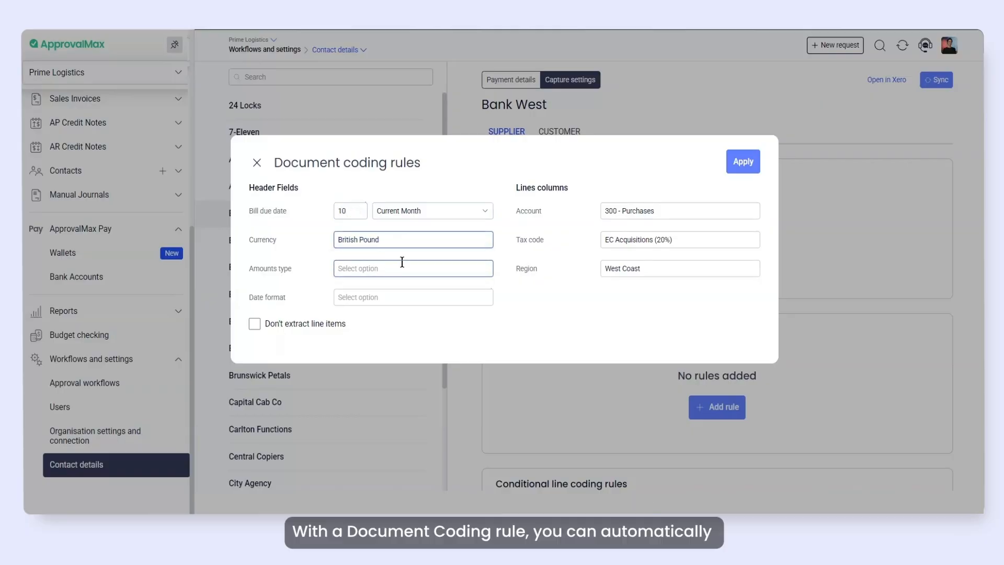
{"action": "left_click", "coordinate": [743, 162]}
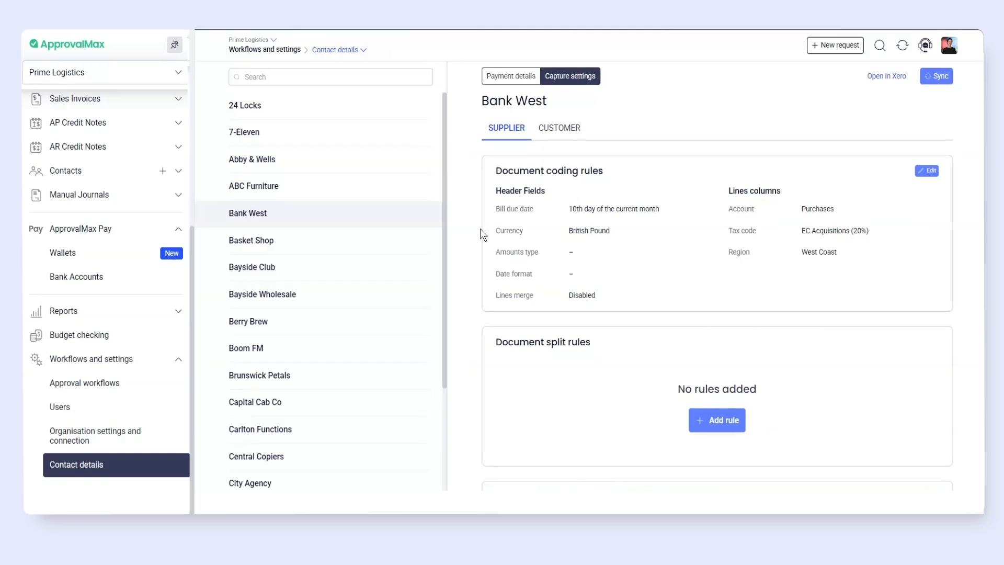
- Add a fixed amount document split rule with item PMD: Project management - daily rate, description Consulting and quantity 1
{"action": "scroll", "coordinate": [482, 234], "scroll_direction": "down", "scroll_amount": 3}
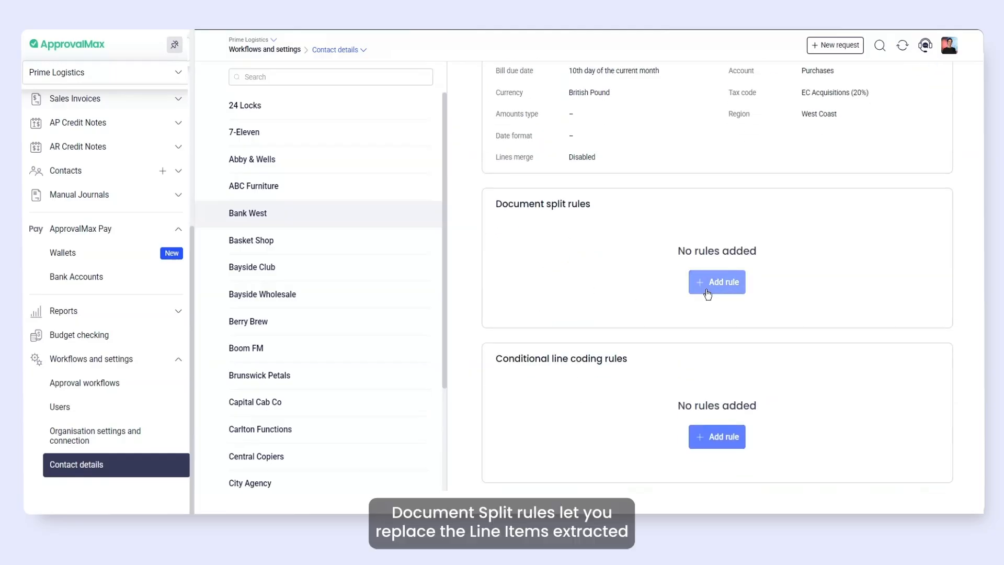
{"action": "left_click", "coordinate": [729, 286]}
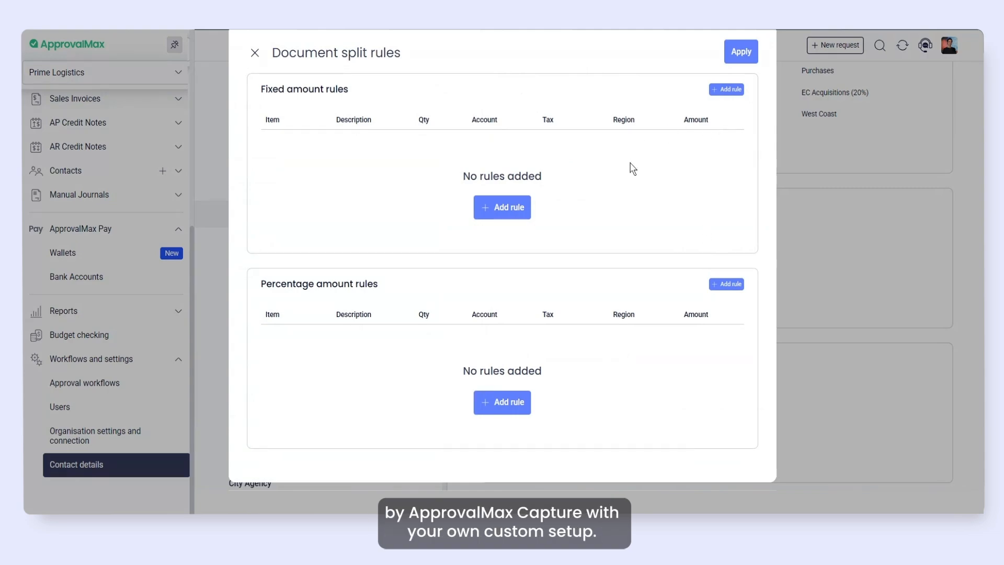
{"action": "left_click", "coordinate": [501, 209]}
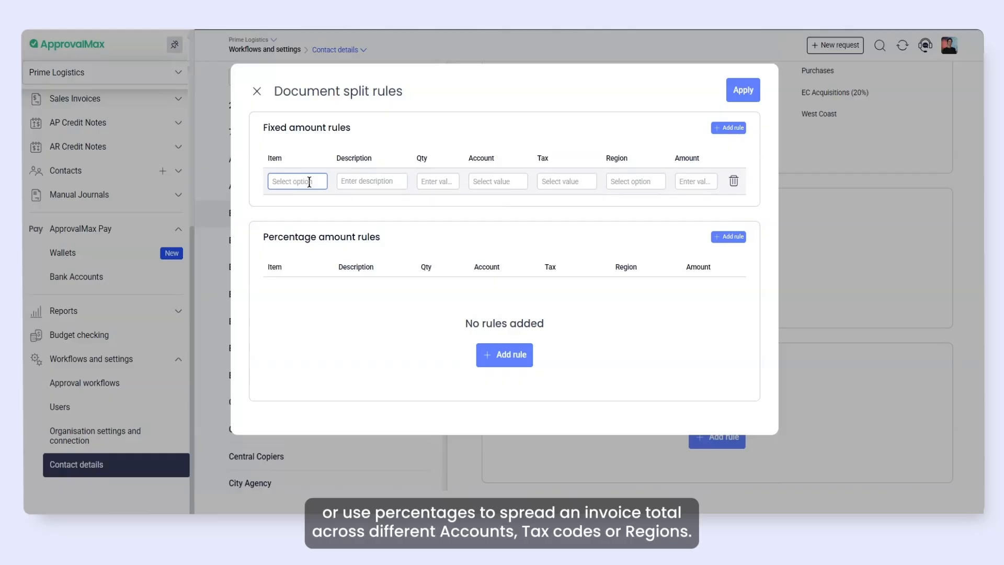
{"action": "left_click", "coordinate": [309, 182]}
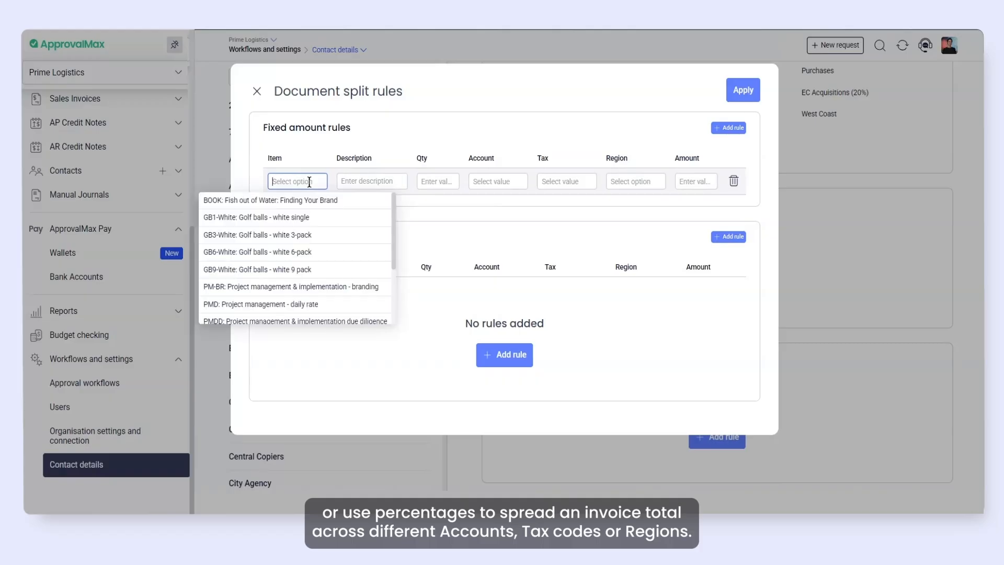
{"action": "scroll", "coordinate": [368, 234], "scroll_direction": "down", "scroll_amount": 2}
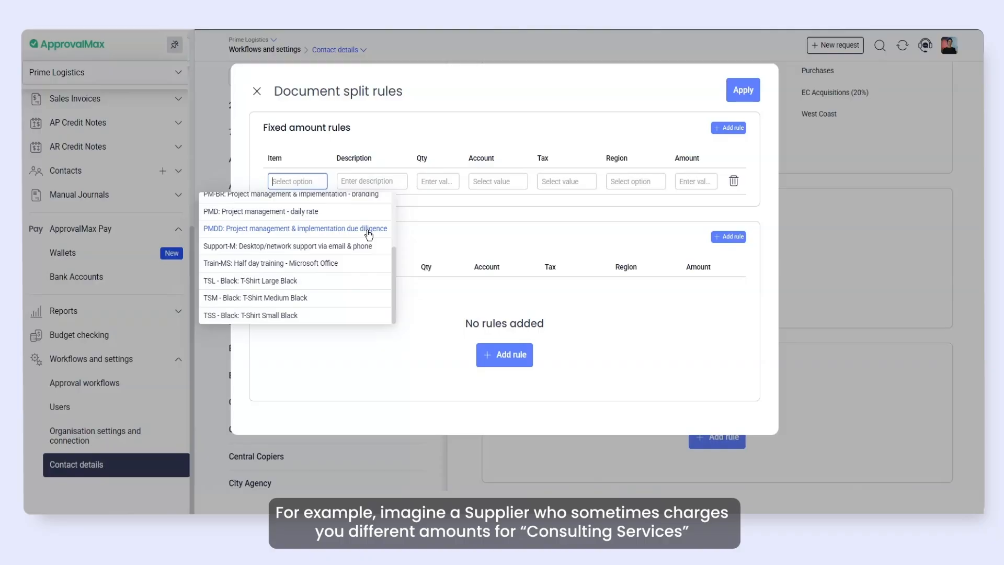
{"action": "left_click", "coordinate": [300, 211]}
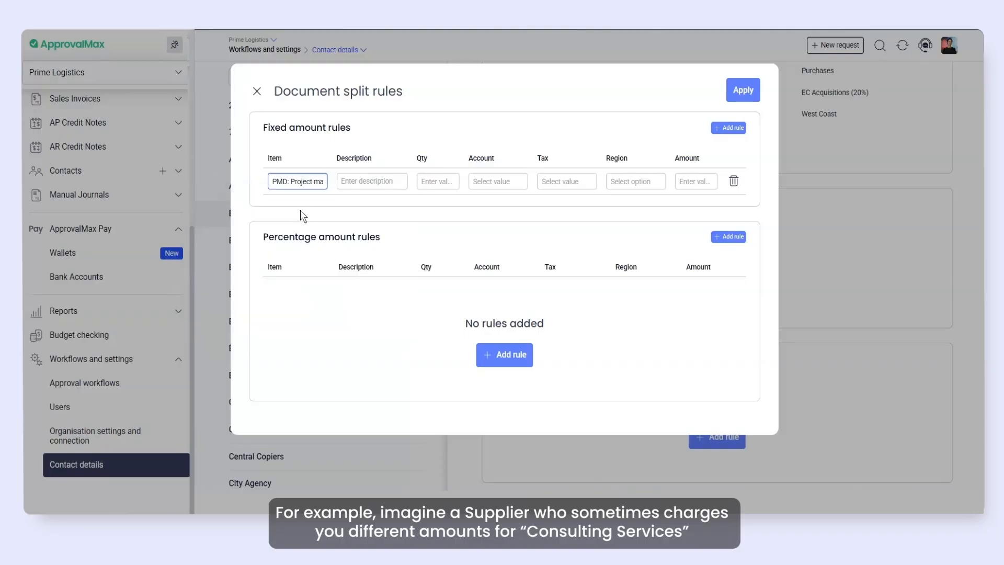
{"action": "left_click", "coordinate": [362, 182]}
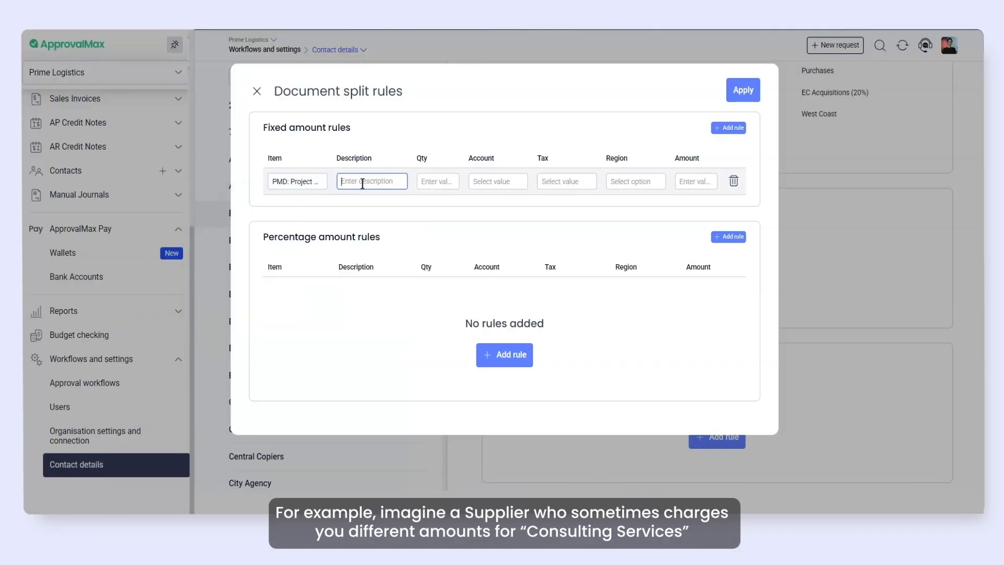
{"action": "type", "text": "Consulting"}
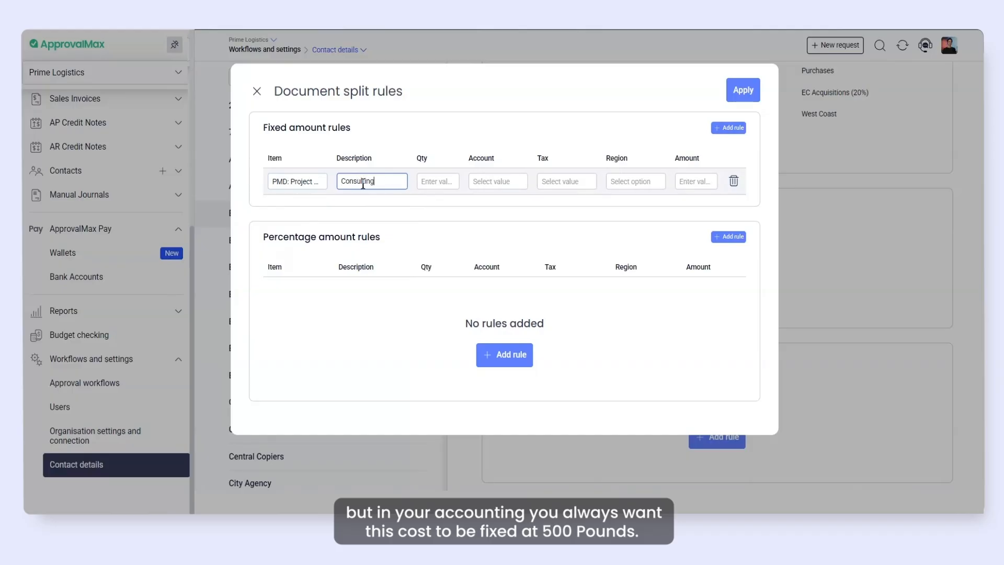
{"action": "left_click", "coordinate": [436, 180]}
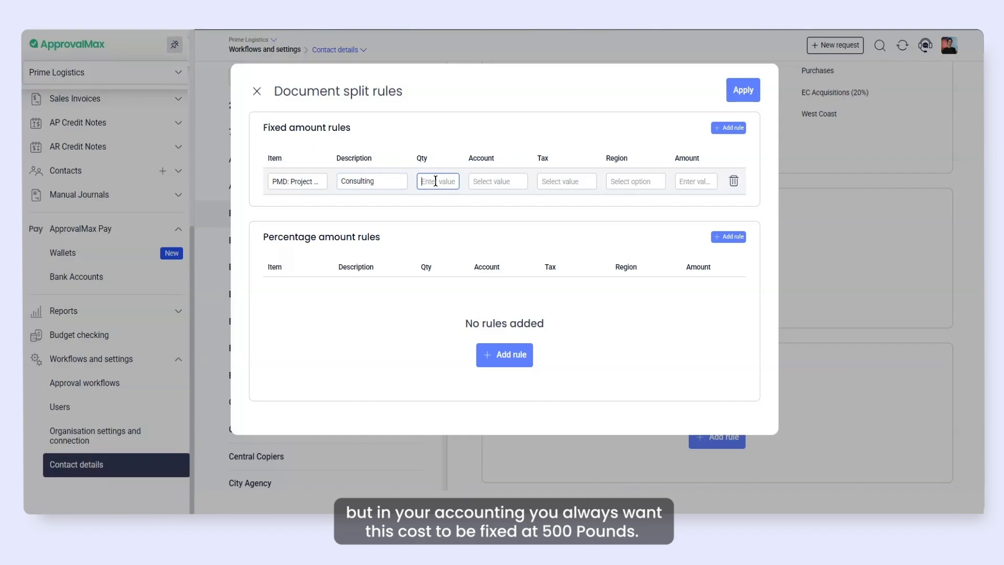
{"action": "type", "text": "1"}
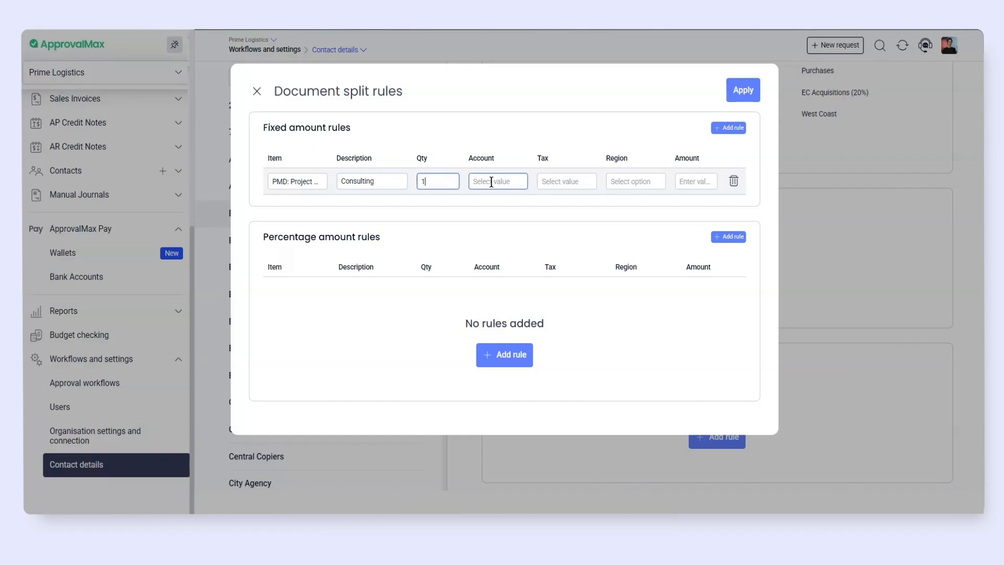
- Set the fixed amount rule's account to 325 - Direct Expenses, tax to EC Acquisitions (20%) and amount to 500, and apply it
{"action": "left_click", "coordinate": [490, 181]}
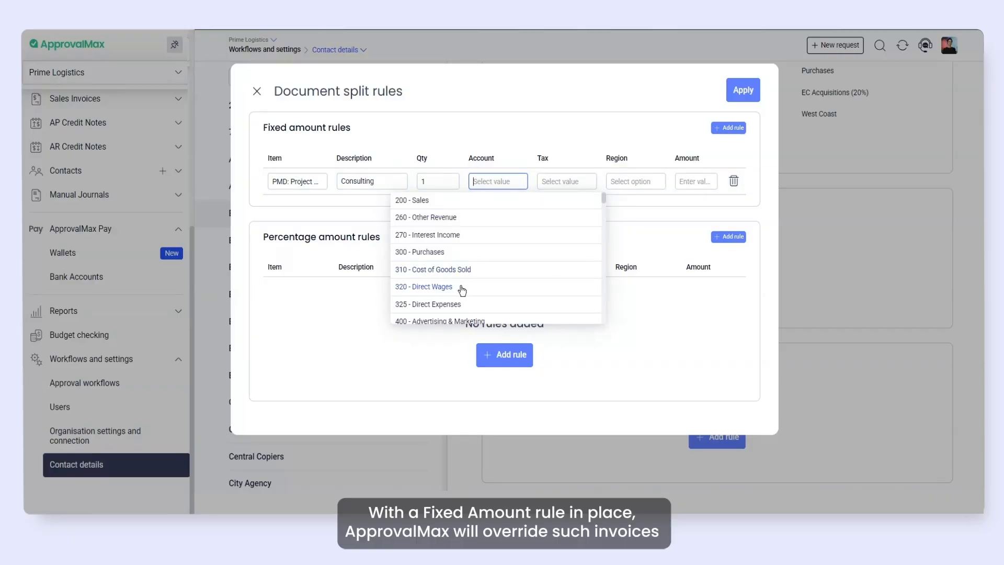
{"action": "left_click", "coordinate": [456, 305]}
{"action": "left_click", "coordinate": [568, 181]}
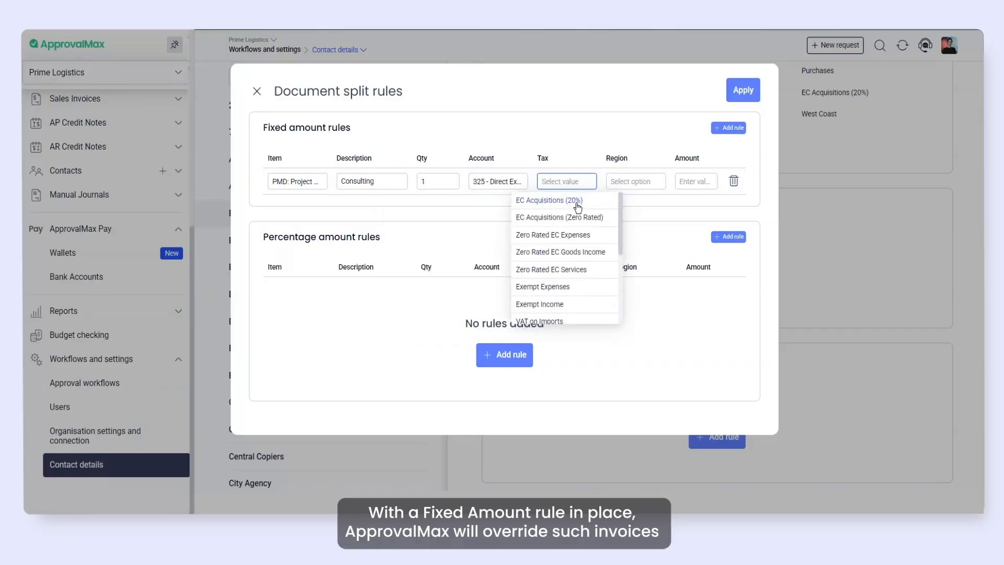
{"action": "left_click", "coordinate": [580, 201]}
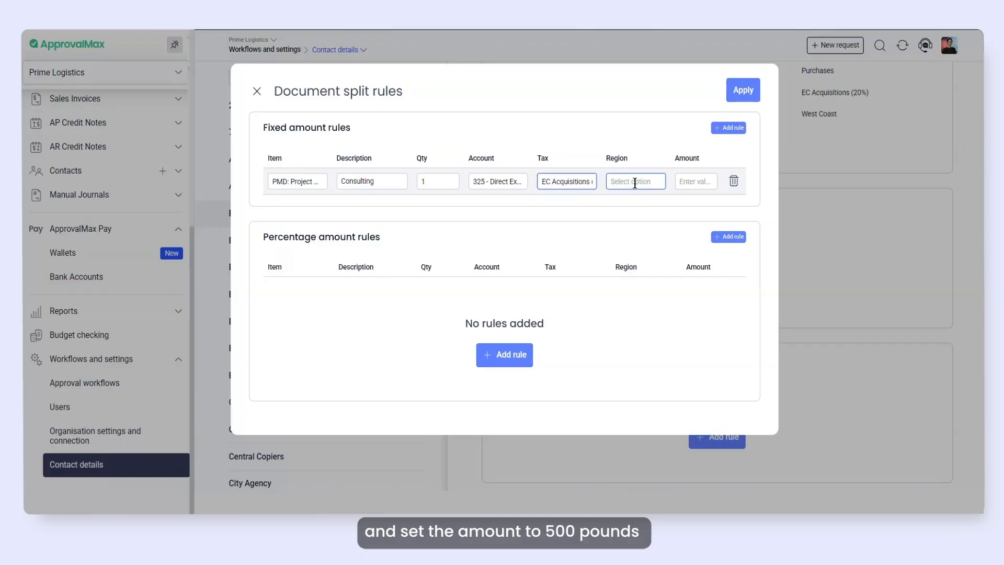
{"action": "left_click", "coordinate": [685, 180]}
{"action": "type", "text": "500"}
{"action": "left_click", "coordinate": [743, 91]}
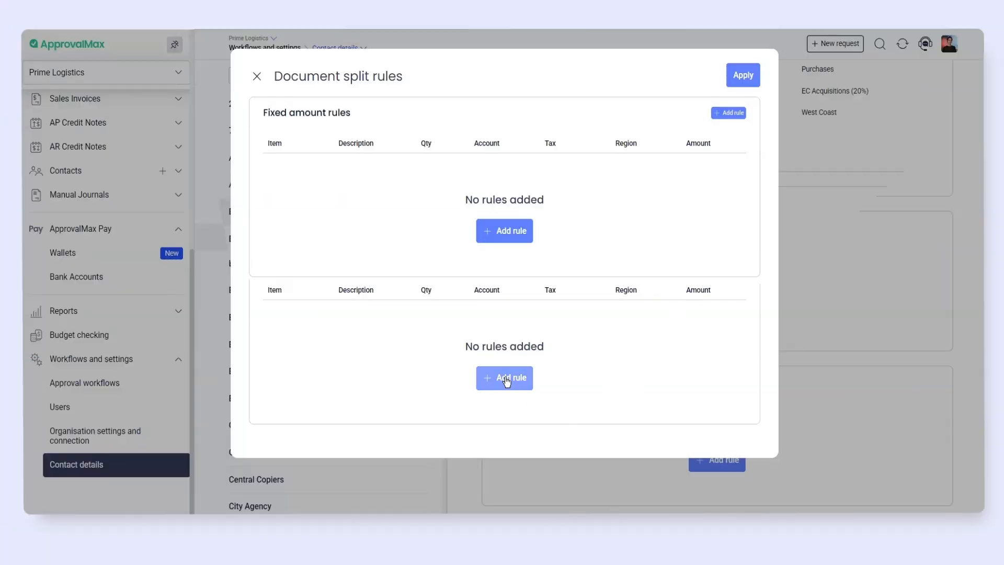
- Add a percentage amount rule with item PMD: Project management - daily rate, description Consulting and quantity 1
{"action": "left_click", "coordinate": [505, 379]}
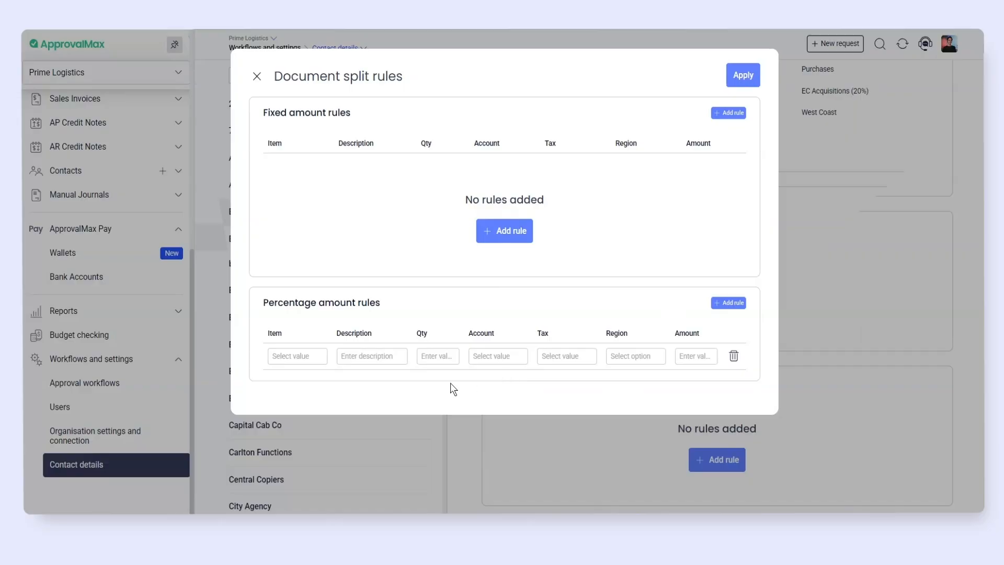
{"action": "left_click", "coordinate": [300, 355]}
{"action": "scroll", "coordinate": [358, 419], "scroll_direction": "down", "scroll_amount": 3}
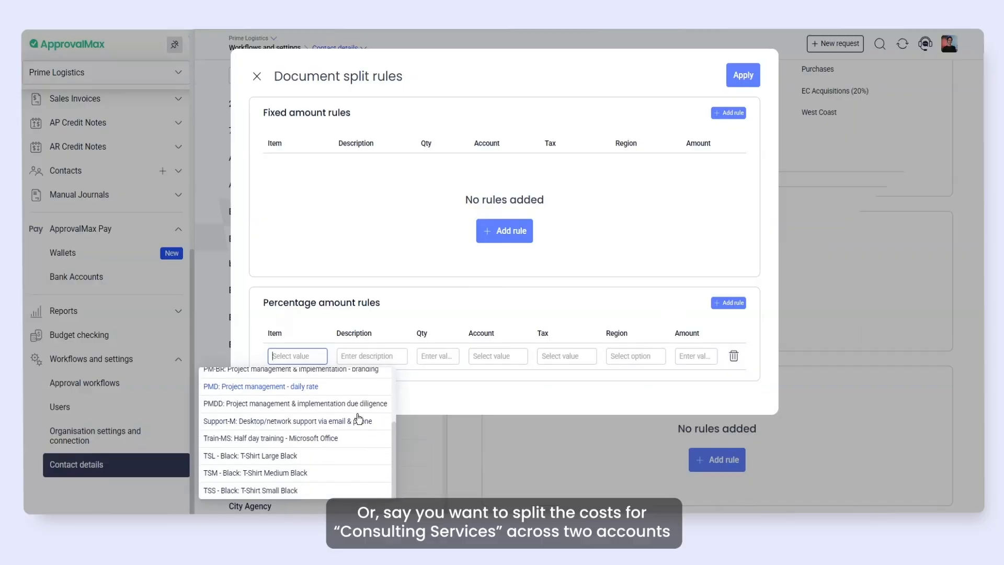
{"action": "left_click", "coordinate": [358, 386]}
{"action": "left_click", "coordinate": [360, 356]}
{"action": "type", "text": "Consulting"}
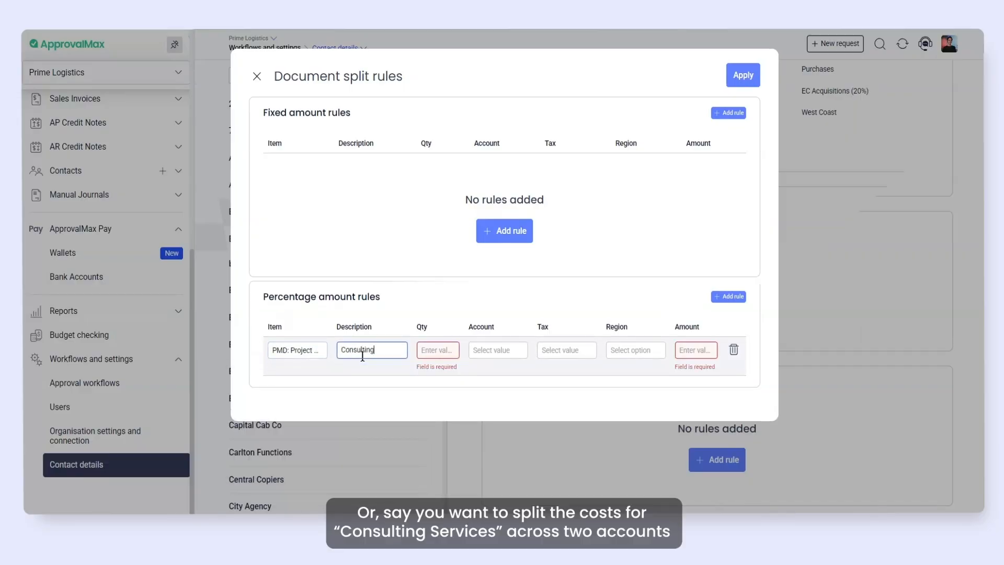
{"action": "left_click", "coordinate": [439, 351]}
{"action": "type", "text": "1"}
- Set the percentage rule's account to 325 - Direct Expenses, tax to EC Acquisitions (20%) and amount to 50
{"action": "left_click", "coordinate": [496, 350]}
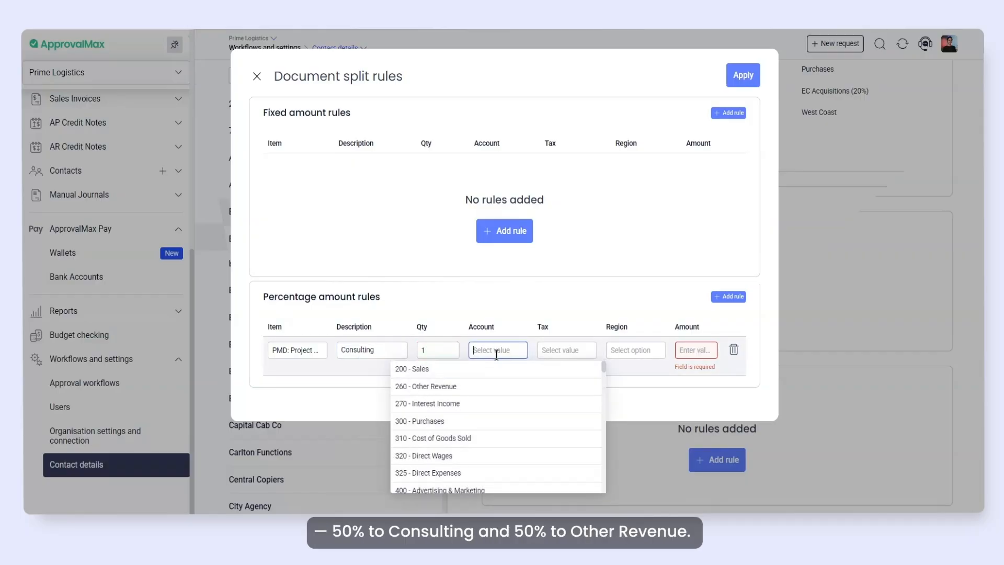
{"action": "left_click", "coordinate": [481, 473]}
{"action": "left_click", "coordinate": [575, 352]}
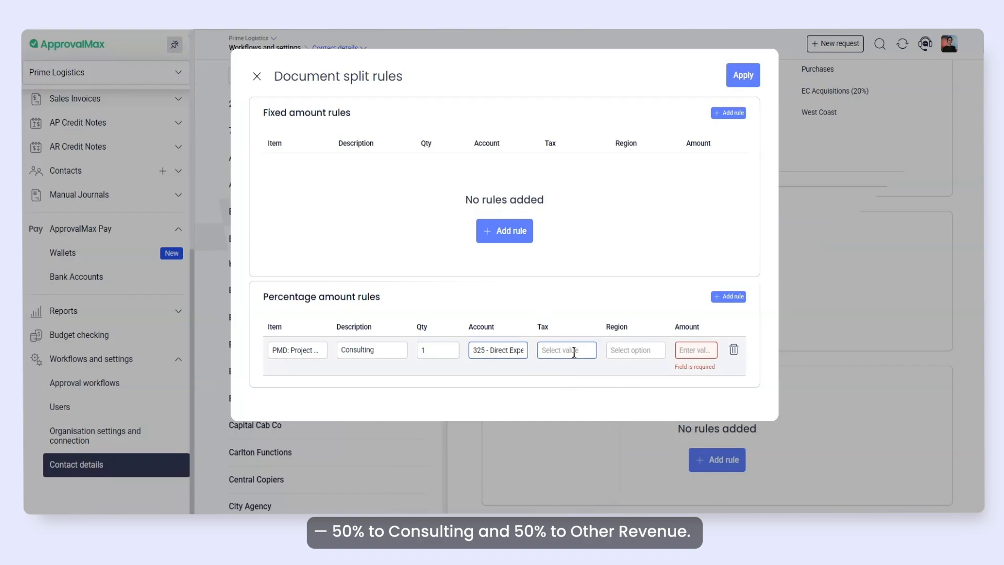
{"action": "left_click", "coordinate": [577, 368]}
{"action": "left_click", "coordinate": [700, 351]}
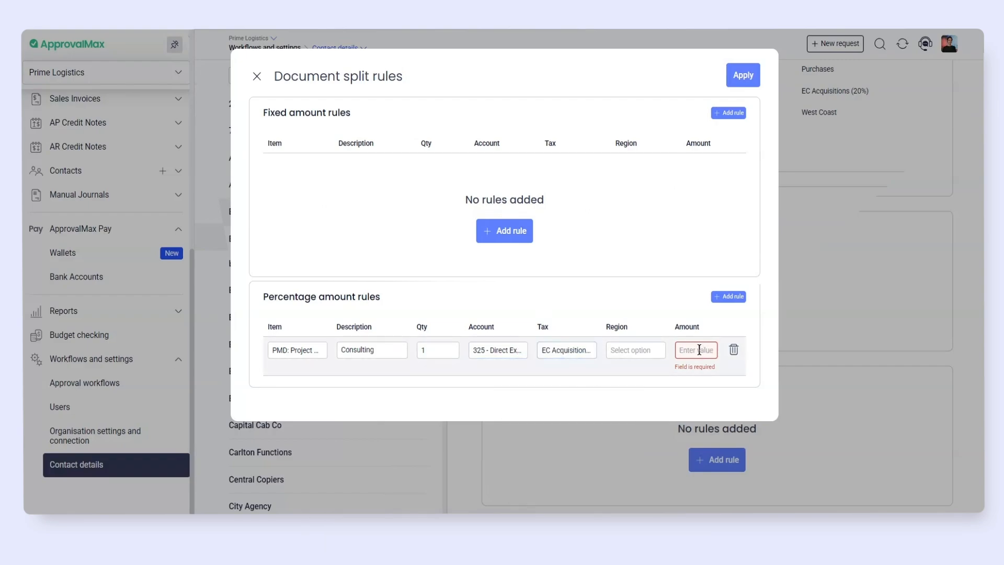
{"action": "type", "text": "50"}
{"action": "left_click", "coordinate": [734, 325]}
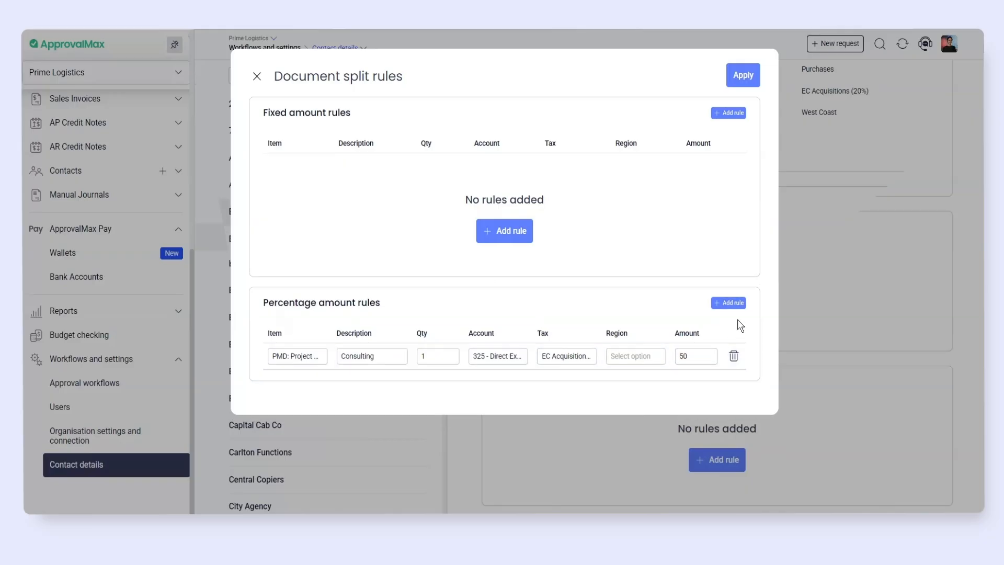
- Add a second percentage amount rule with item PMD: Project management - daily rate, description Consulting and quantity 1
{"action": "left_click", "coordinate": [736, 306]}
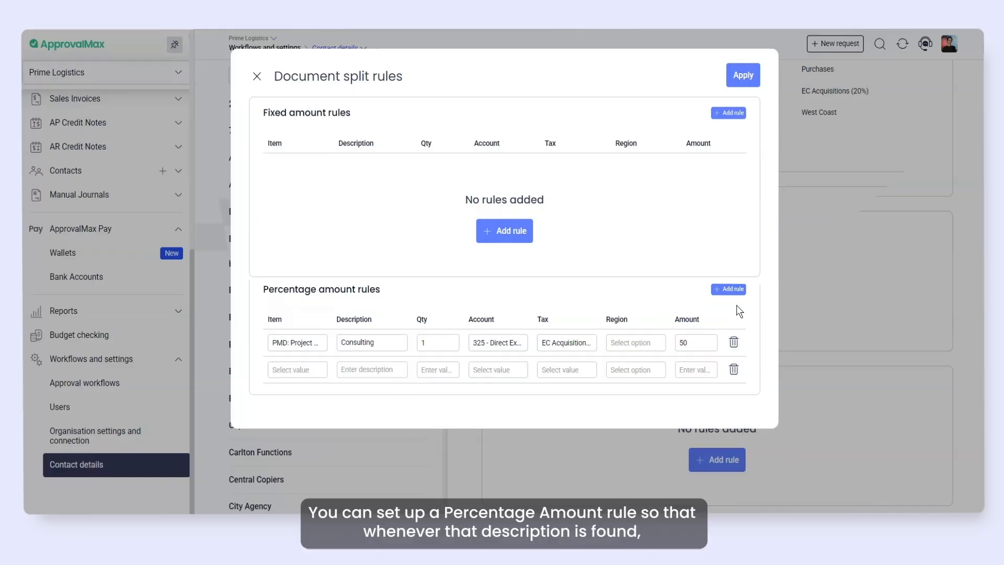
{"action": "left_click", "coordinate": [316, 371]}
{"action": "left_click", "coordinate": [335, 496]}
{"action": "left_click", "coordinate": [380, 372]}
{"action": "type", "text": "Consulting"}
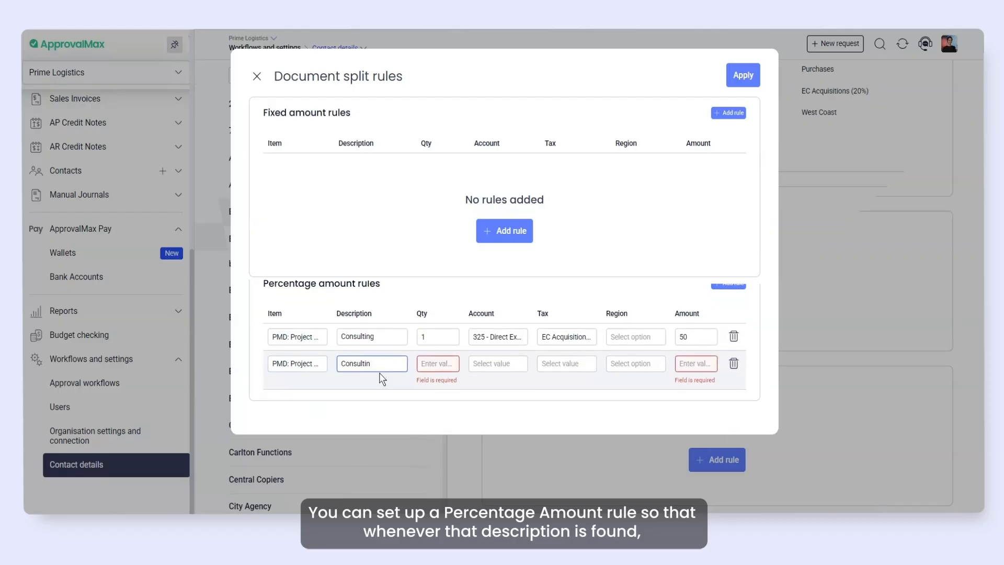
{"action": "left_click", "coordinate": [436, 364]}
{"action": "type", "text": "1"}
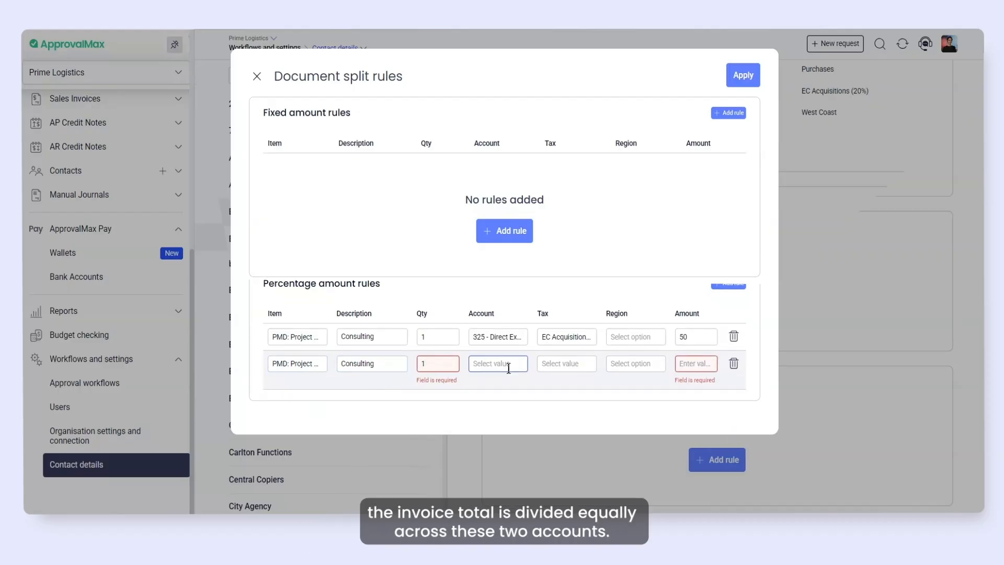
- Set the second percentage rule's account to 400 - Advertising & Marketing, tax to EC Acquisitions (20%) and amount to 50, and apply the split rules
{"action": "left_click", "coordinate": [509, 366]}
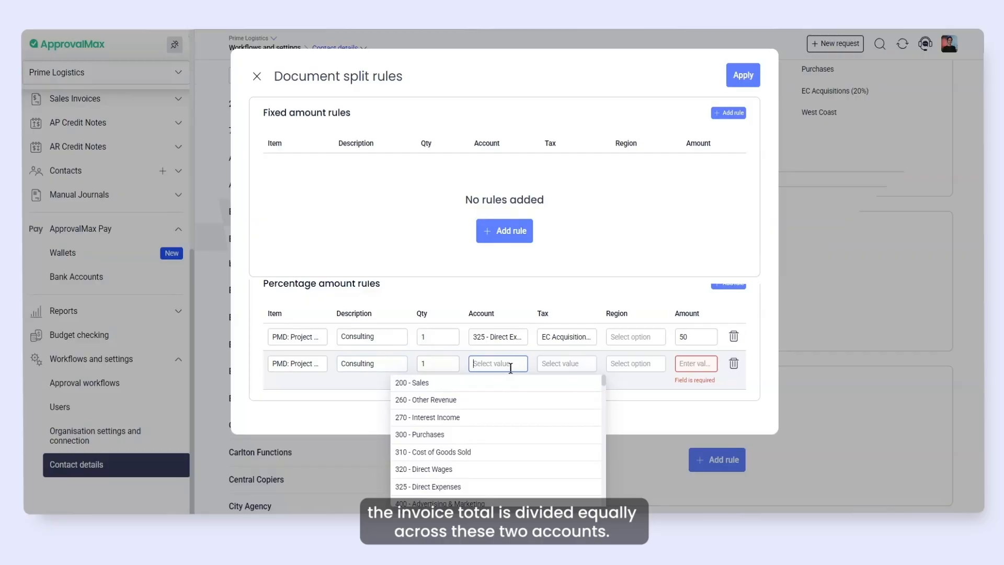
{"action": "left_click", "coordinate": [434, 502]}
{"action": "left_click", "coordinate": [576, 363]}
{"action": "left_click", "coordinate": [578, 384]}
{"action": "left_click", "coordinate": [689, 362]}
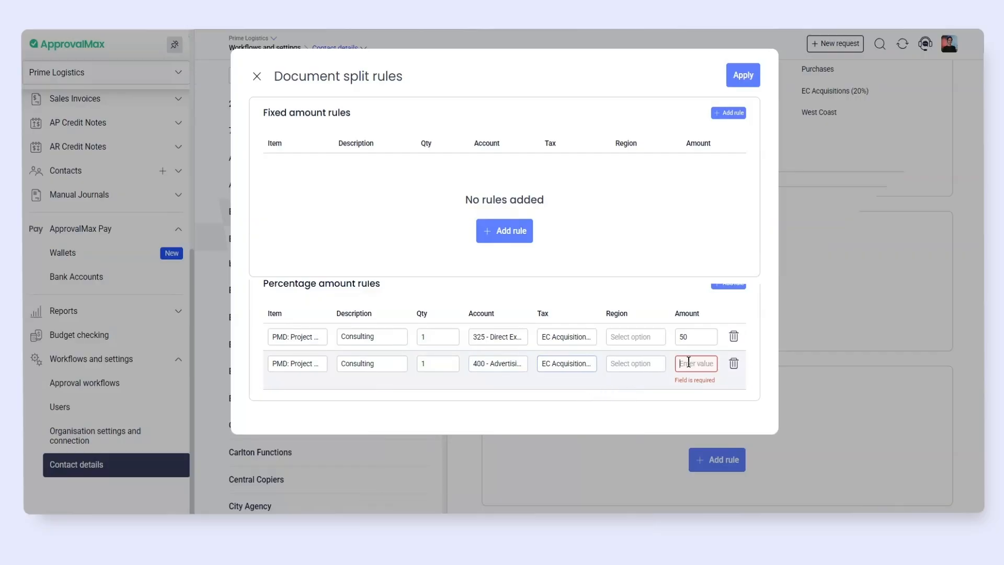
{"action": "type", "text": "50"}
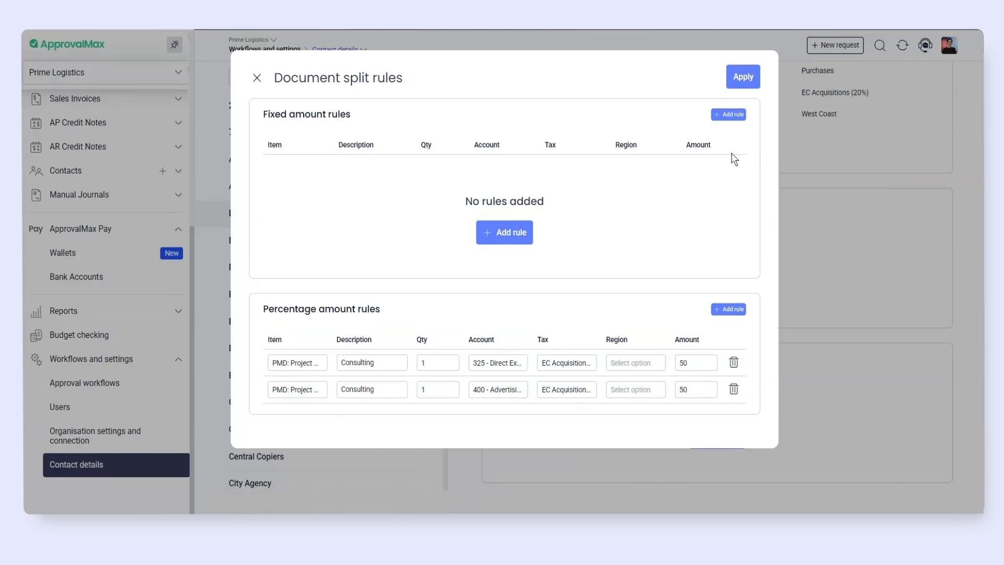
{"action": "left_click", "coordinate": [744, 81]}
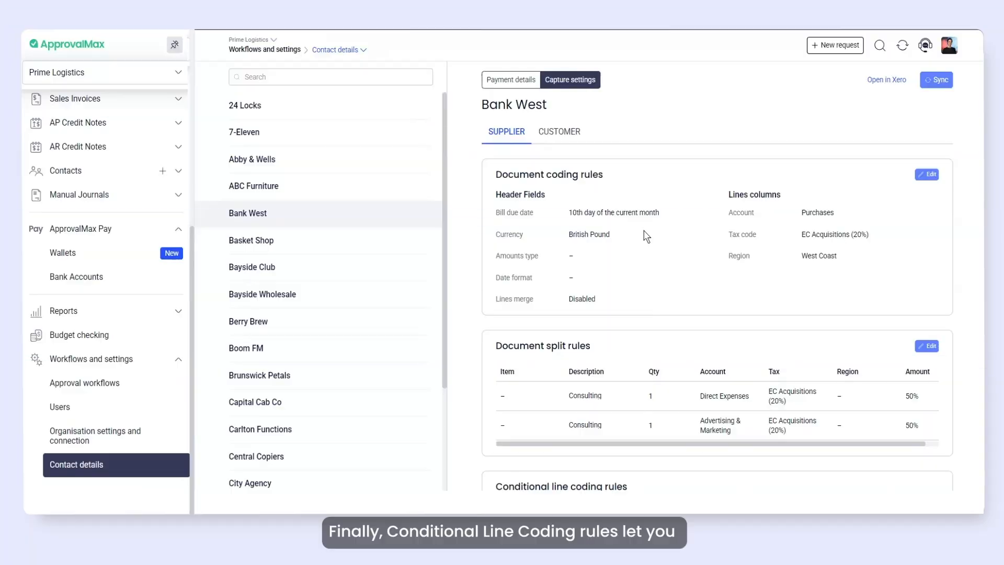
- Start a new conditional line coding rule for Bank West and name it Special Project expenses
{"action": "scroll", "coordinate": [646, 236], "scroll_direction": "down", "scroll_amount": 3}
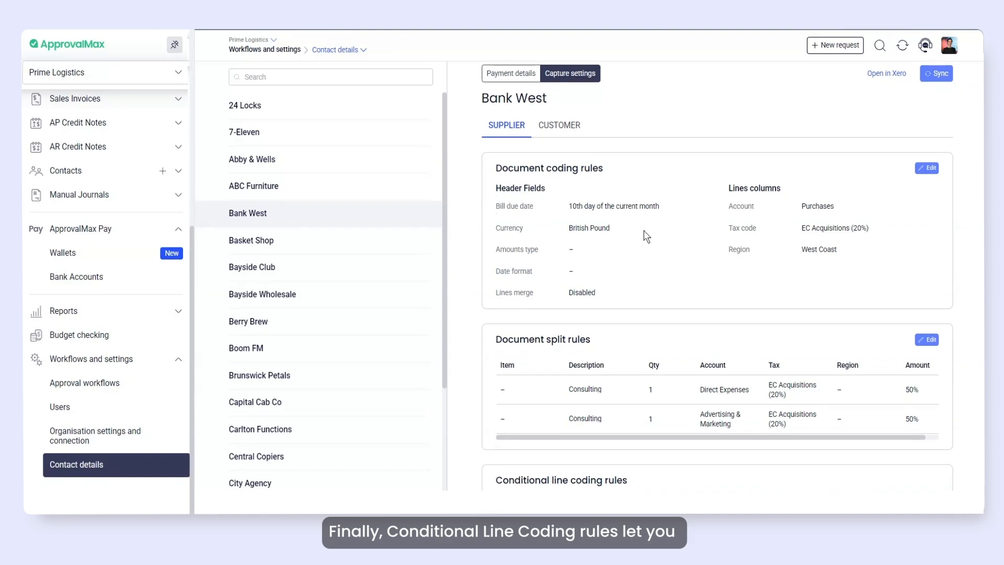
{"action": "left_click", "coordinate": [712, 442]}
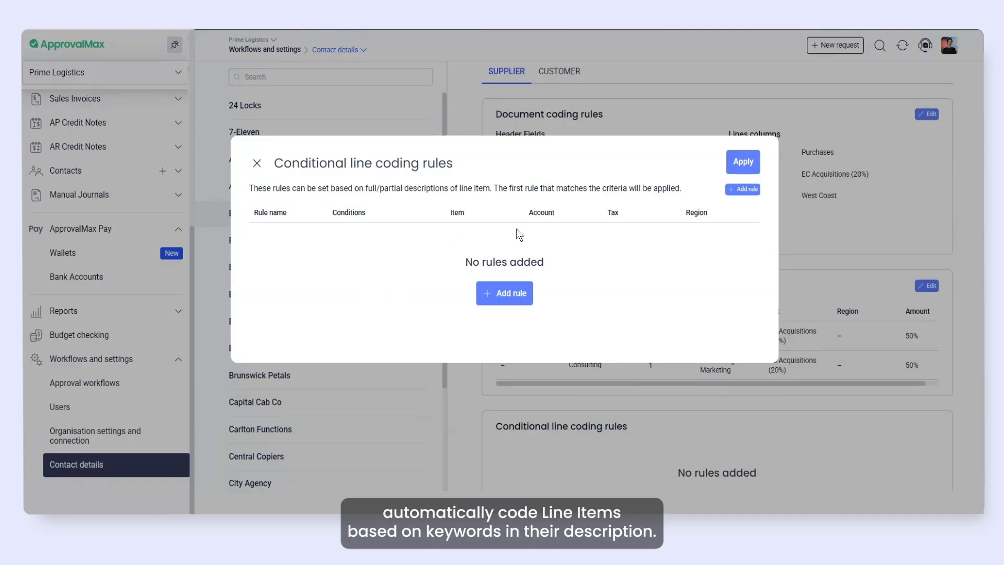
{"action": "left_click", "coordinate": [506, 297]}
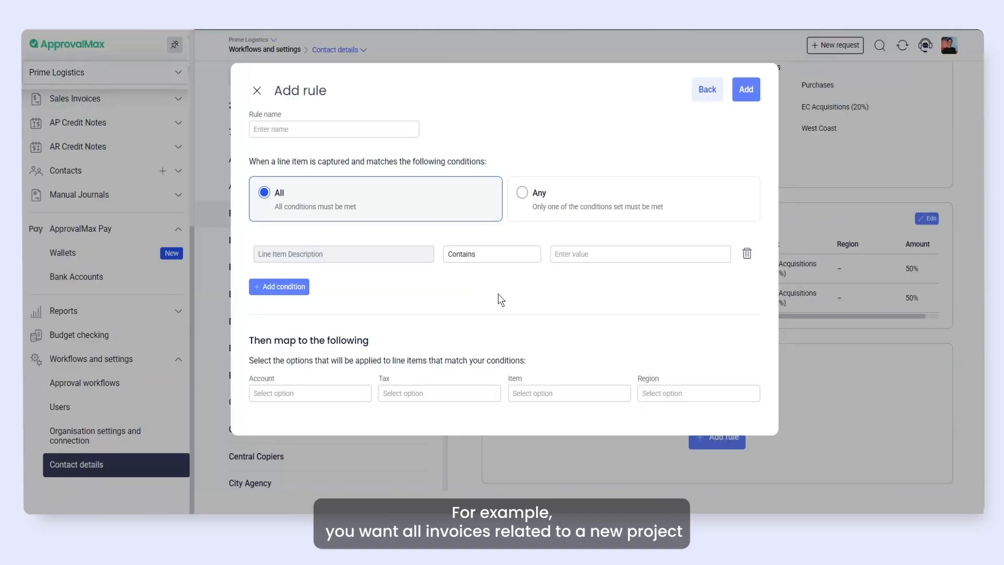
{"action": "left_click", "coordinate": [292, 129]}
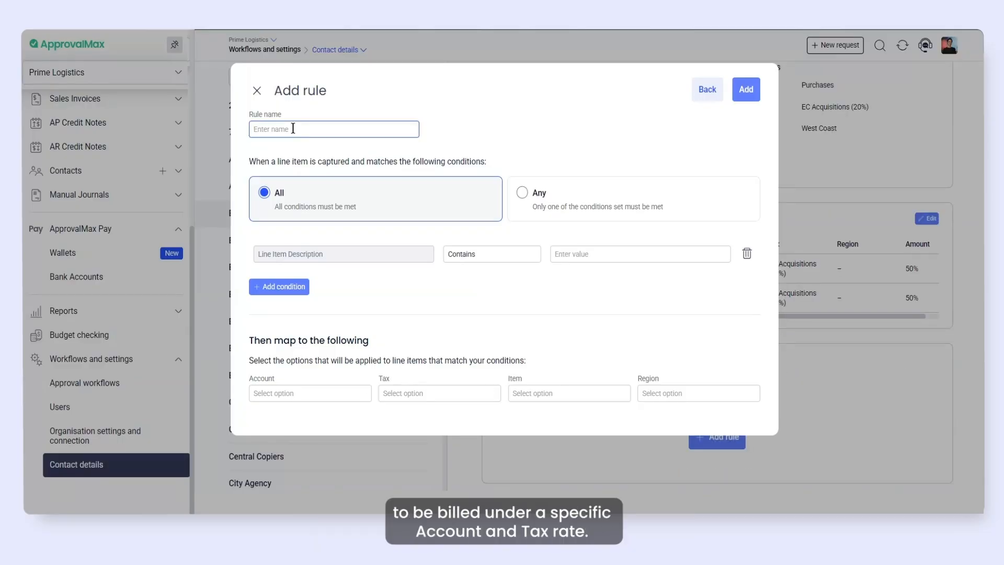
{"action": "type", "text": "Special Project"}
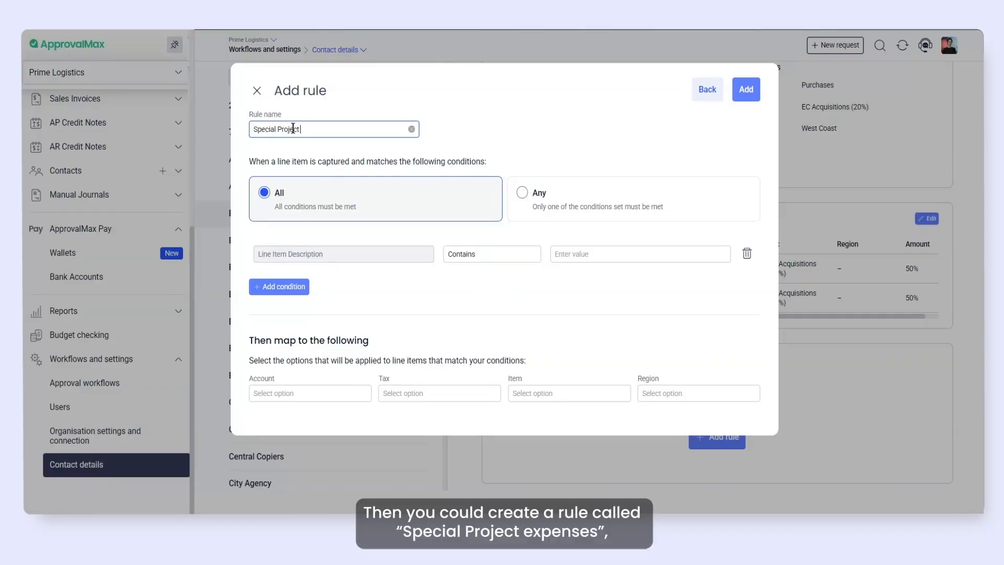
{"action": "type", "text": " expenses"}
- Set the rule's condition so that the line item description contains Special Project
{"action": "left_click", "coordinate": [580, 255]}
{"action": "type", "text": "Special Projex"}
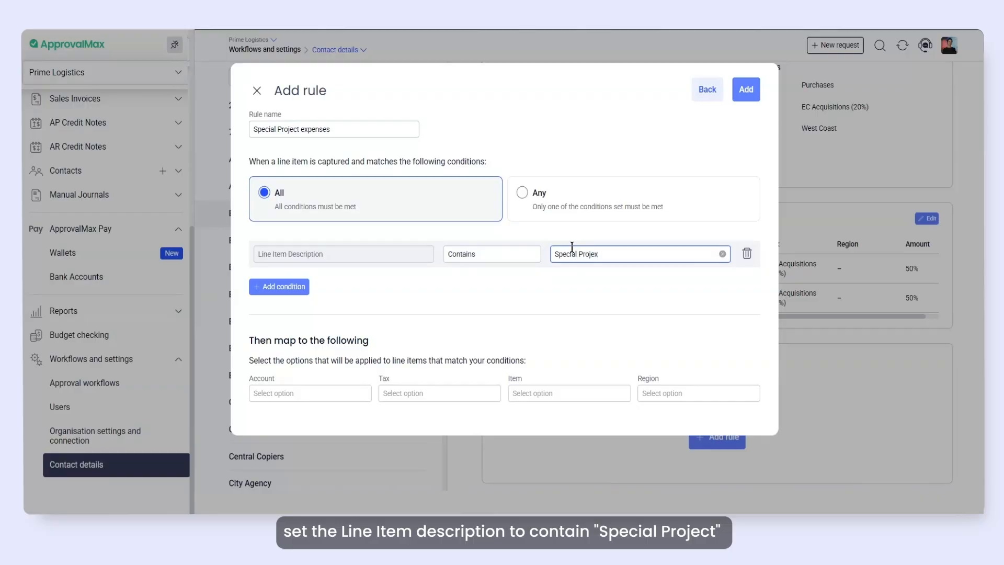
{"action": "key", "text": "BackSpace"}
{"action": "type", "text": "ct"}
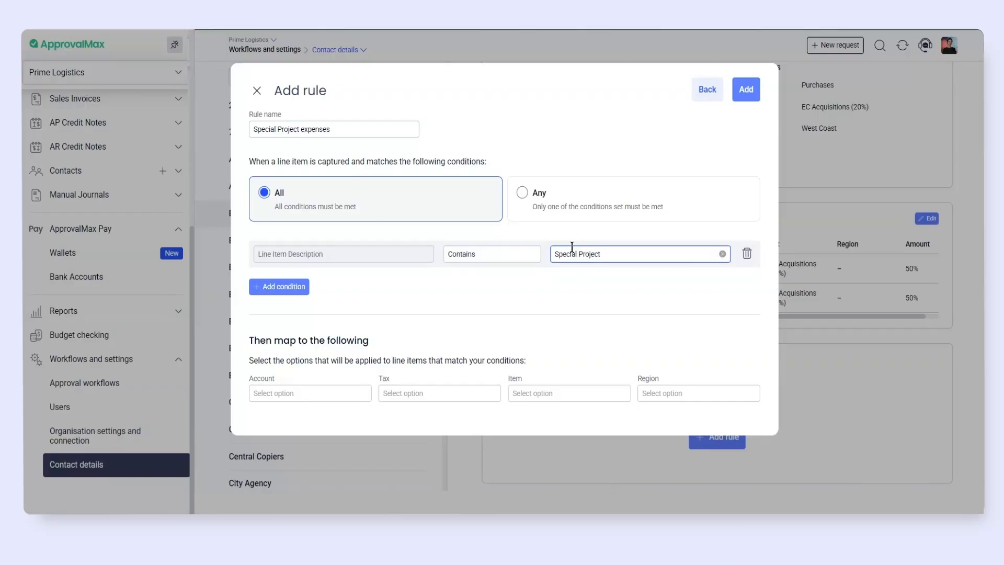
- Map the rule to 260 - Other Revenue, EC Acquisitions (20%) and PM-BR: Project management & implementation - branding, and apply it
{"action": "left_click", "coordinate": [318, 392]}
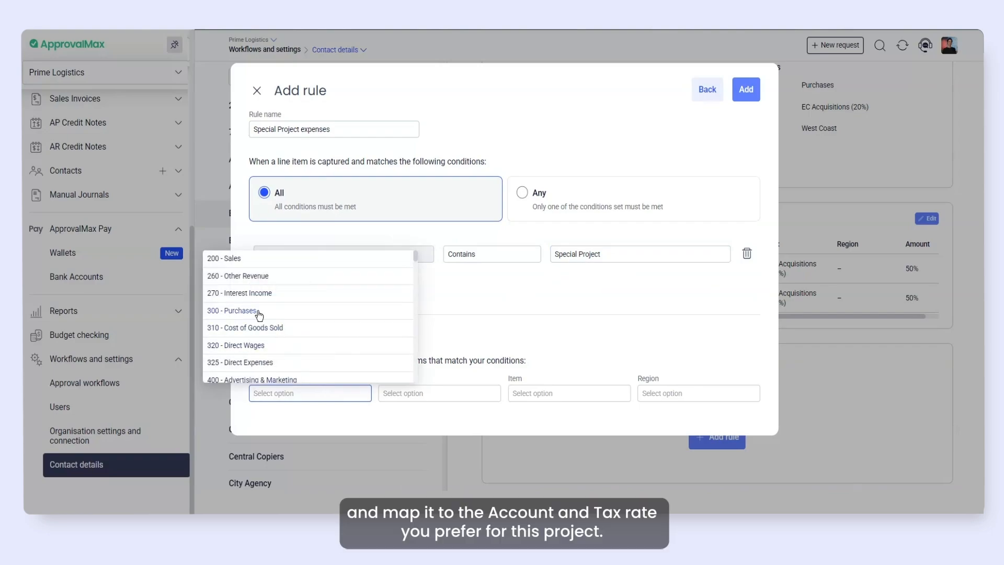
{"action": "left_click", "coordinate": [237, 275]}
{"action": "left_click", "coordinate": [413, 393]}
{"action": "left_click", "coordinate": [415, 257]}
{"action": "left_click", "coordinate": [570, 393]}
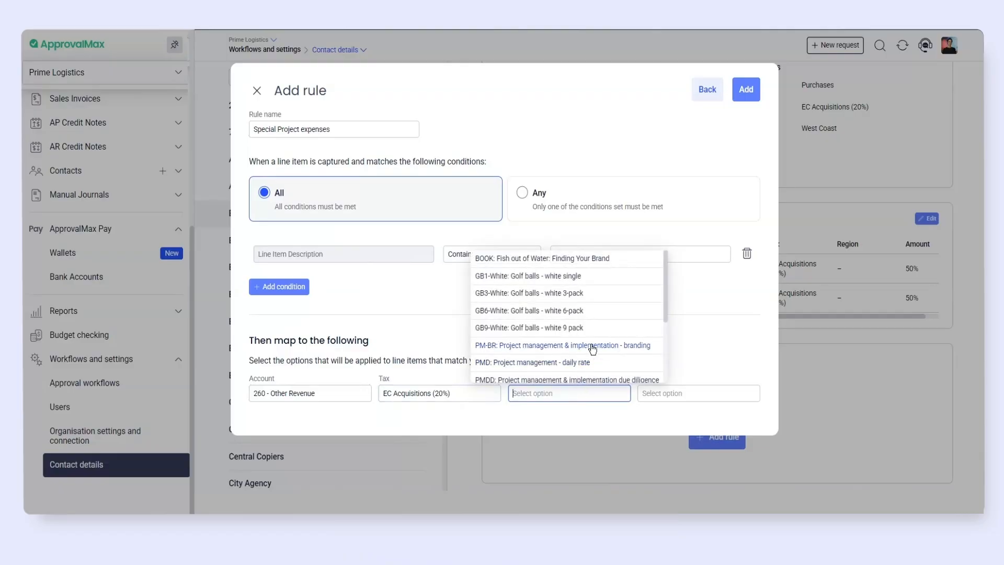
{"action": "left_click", "coordinate": [592, 347]}
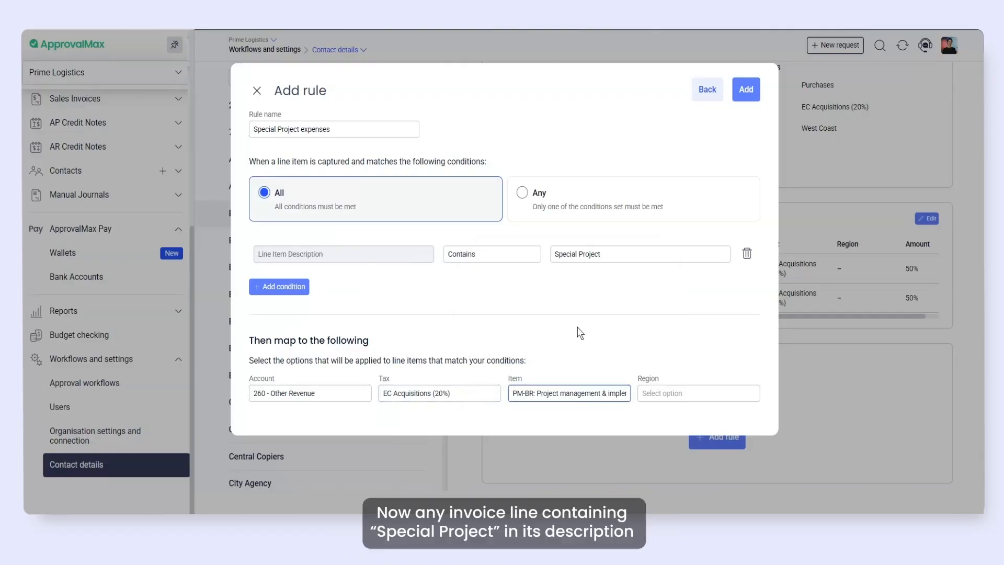
{"action": "left_click", "coordinate": [751, 90]}
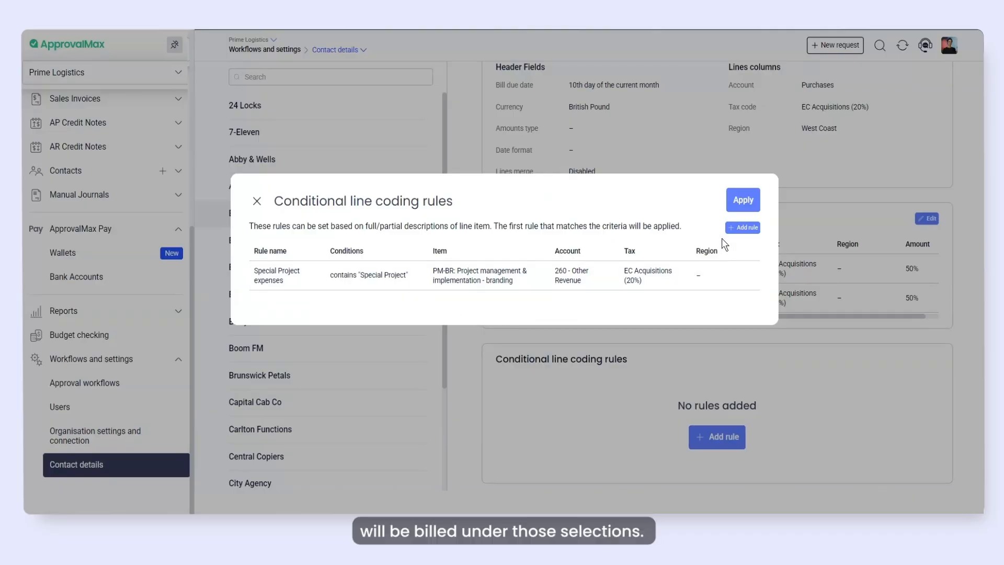
{"action": "left_click", "coordinate": [743, 200]}
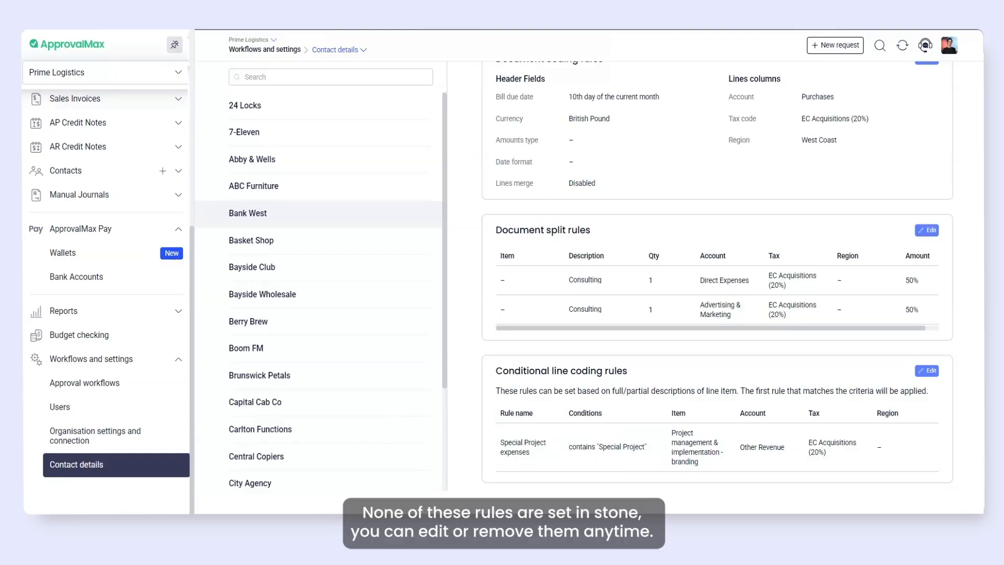
- Change the region in Bank West's document coding rules to Empty and apply the change
{"action": "scroll", "coordinate": [971, 384], "scroll_direction": "up", "scroll_amount": 3}
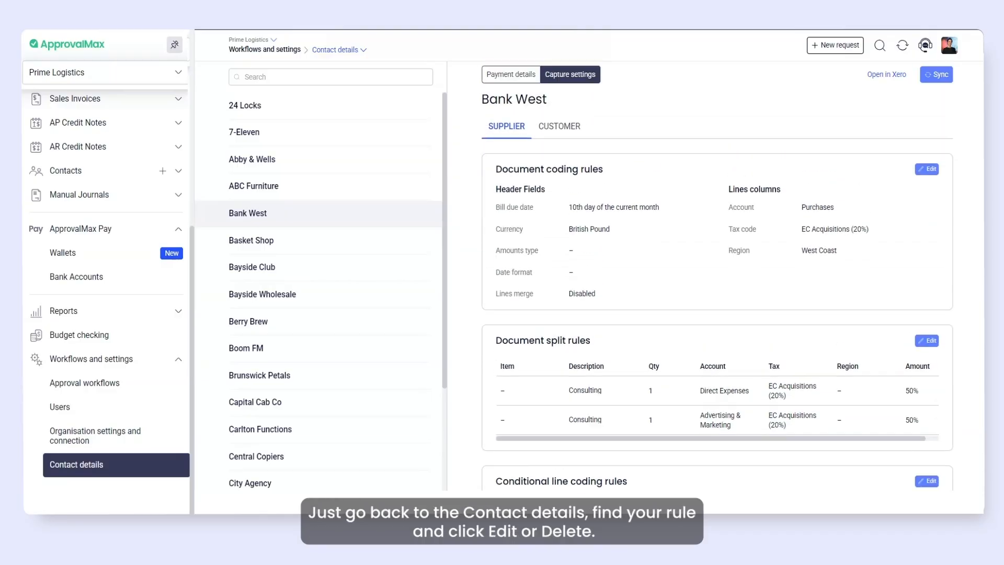
{"action": "left_click", "coordinate": [925, 176]}
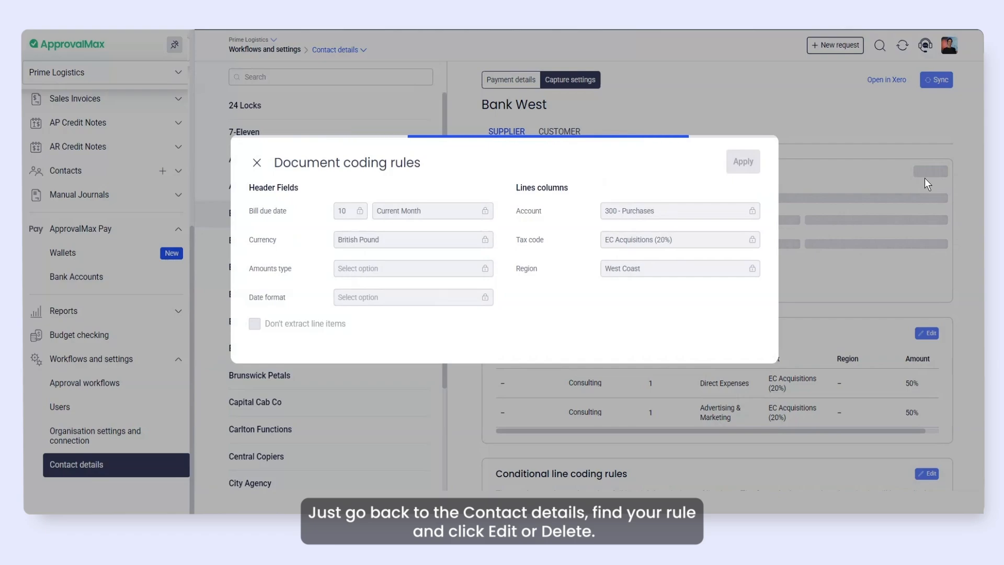
{"action": "left_click", "coordinate": [669, 271]}
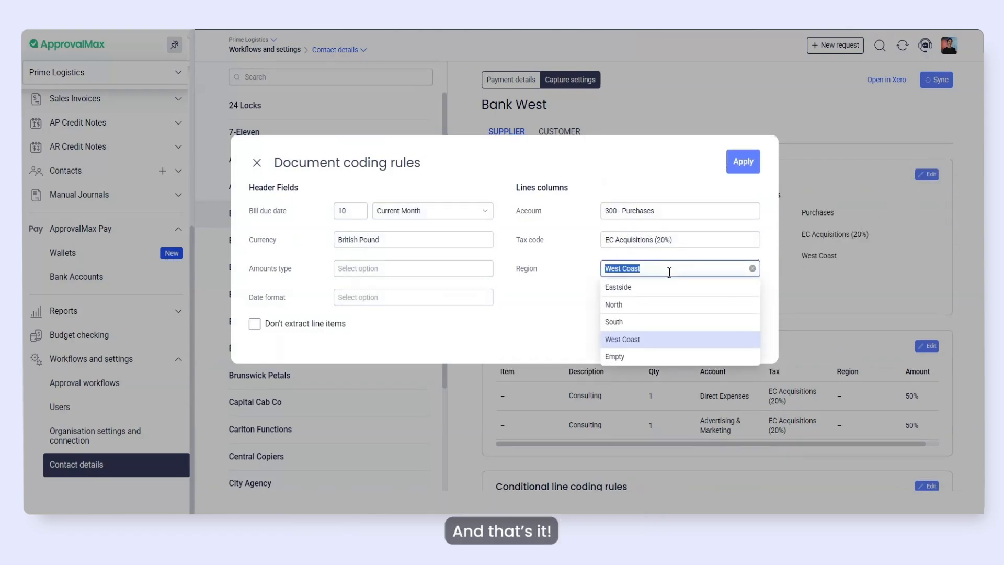
{"action": "left_click", "coordinate": [617, 358]}
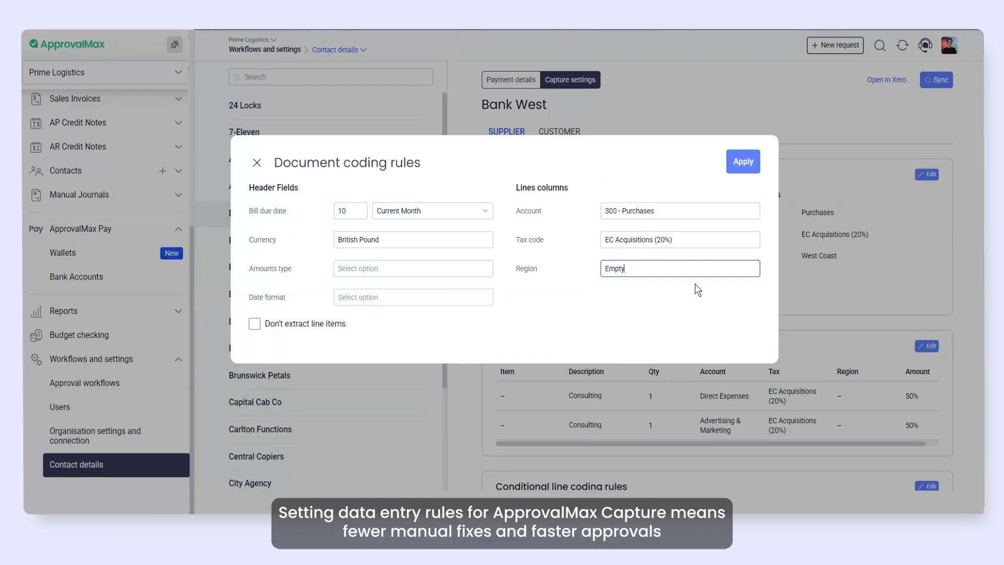
{"action": "left_click", "coordinate": [744, 163]}
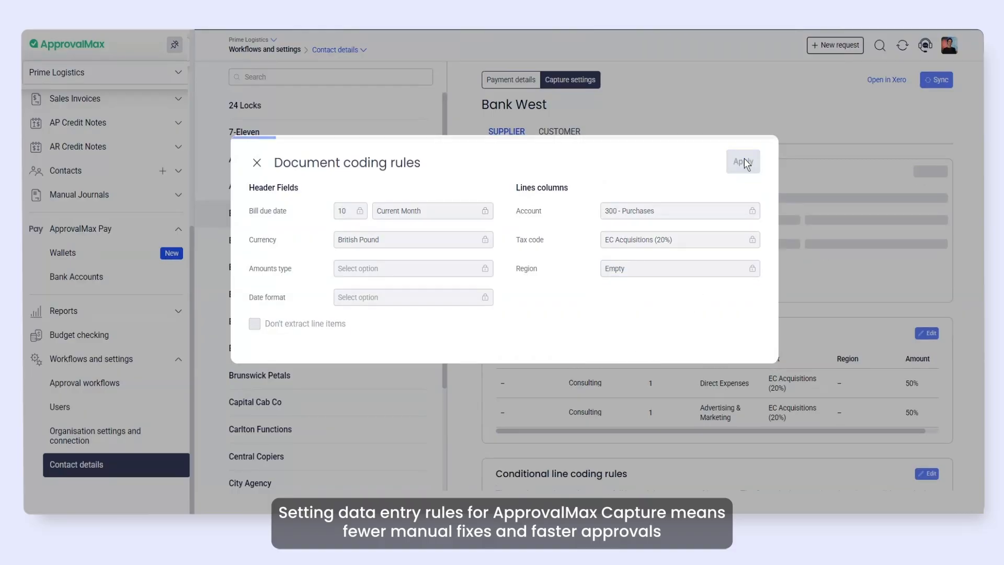